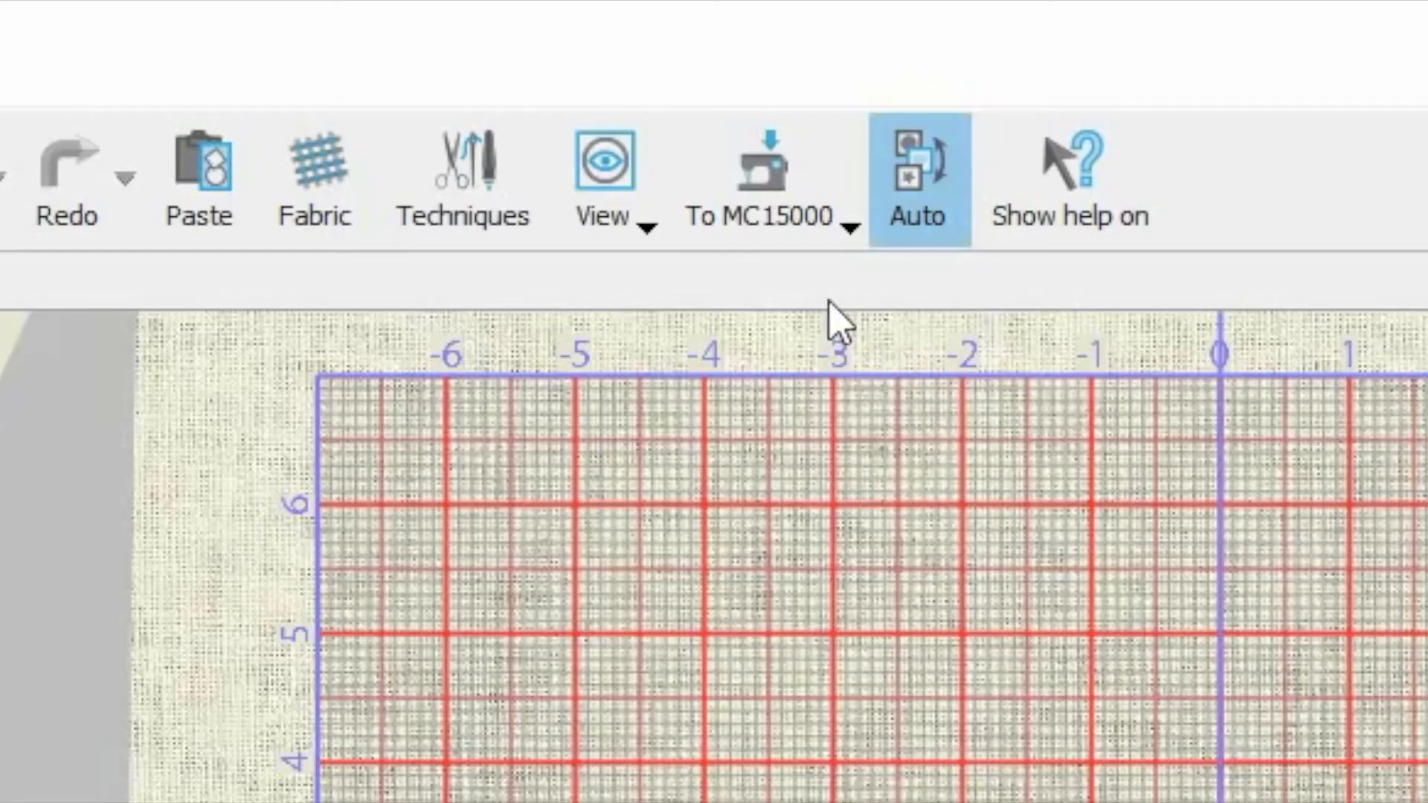
# Change the target embroidery machine to the Janome MC500E.
pyautogui.click(795, 223)
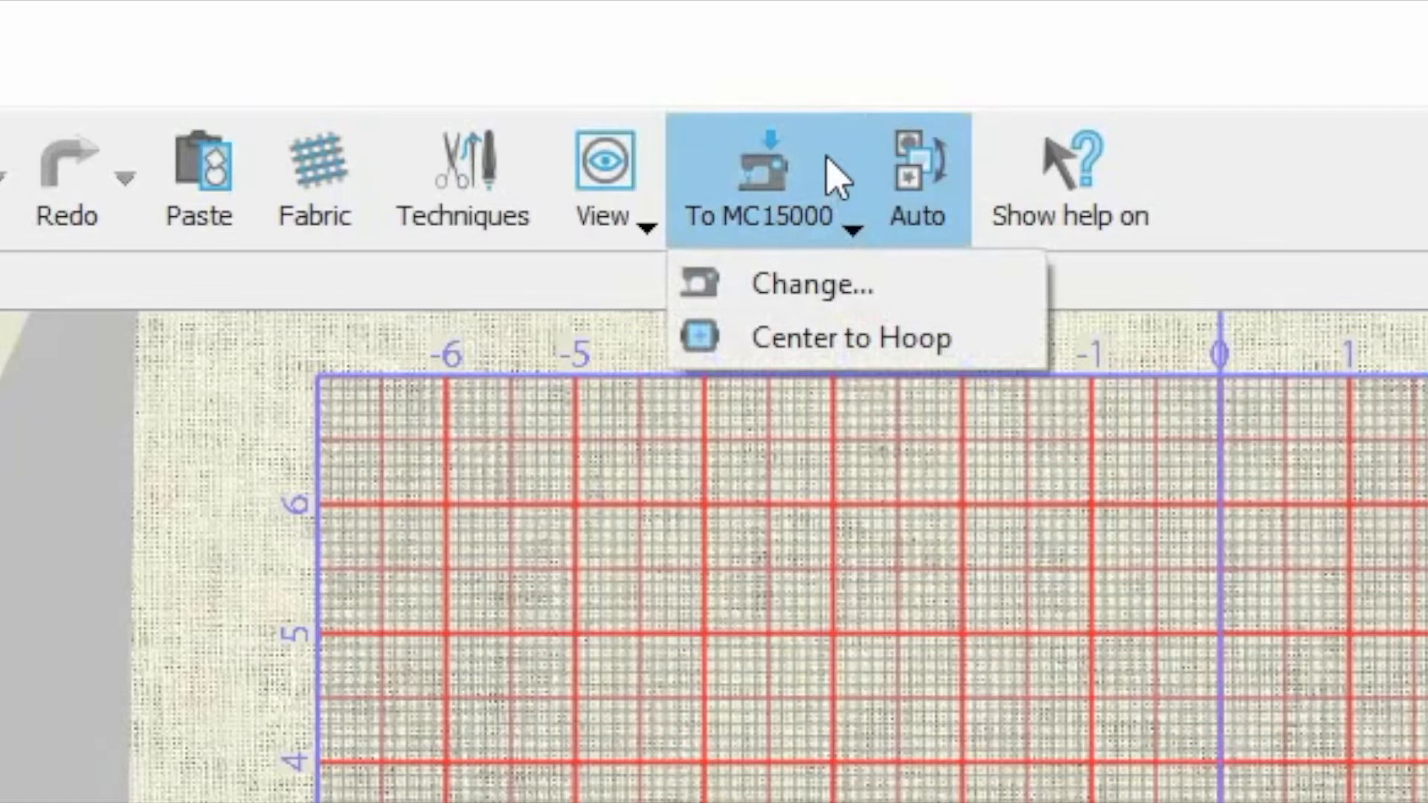
pyautogui.click(948, 297)
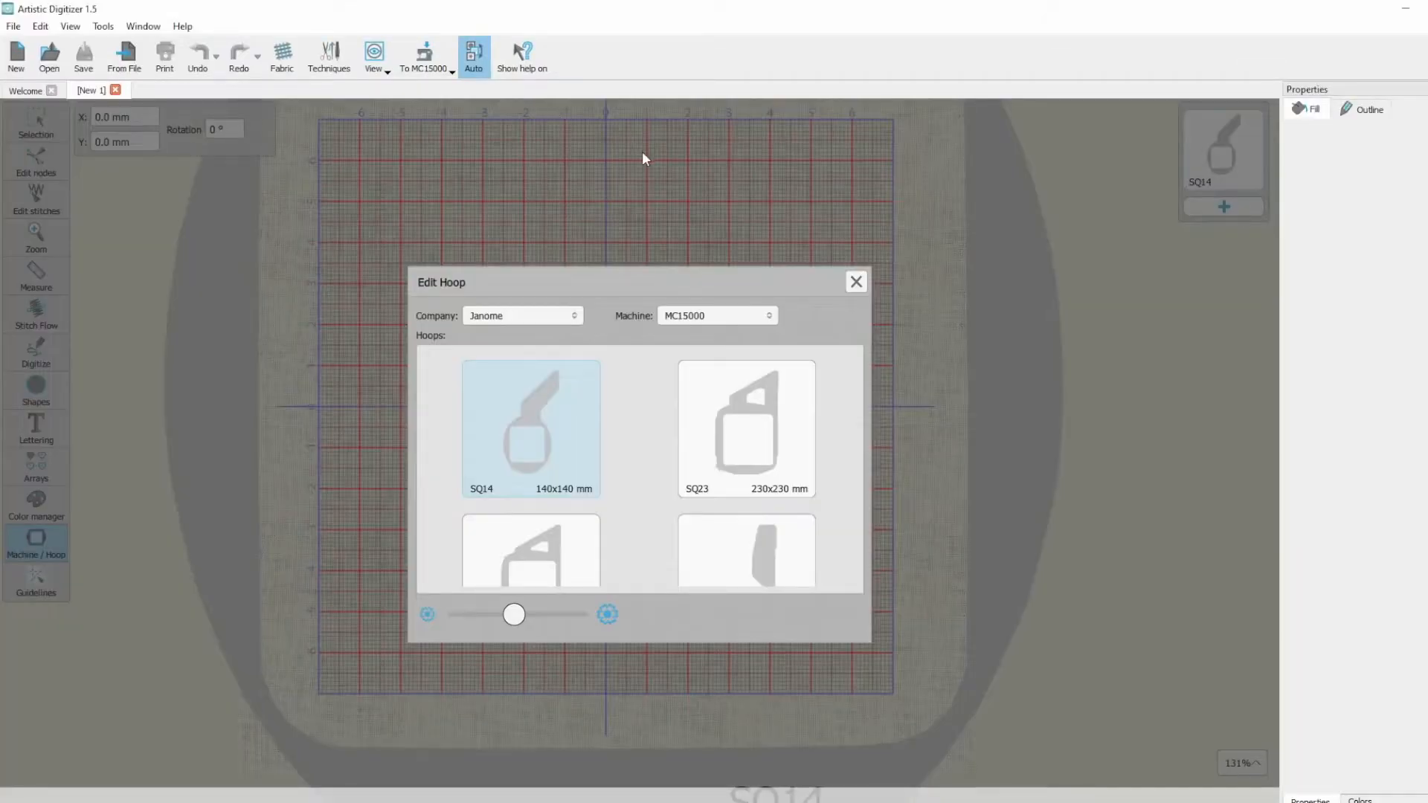
pyautogui.click(765, 314)
pyautogui.scroll(-2, 735, 375)
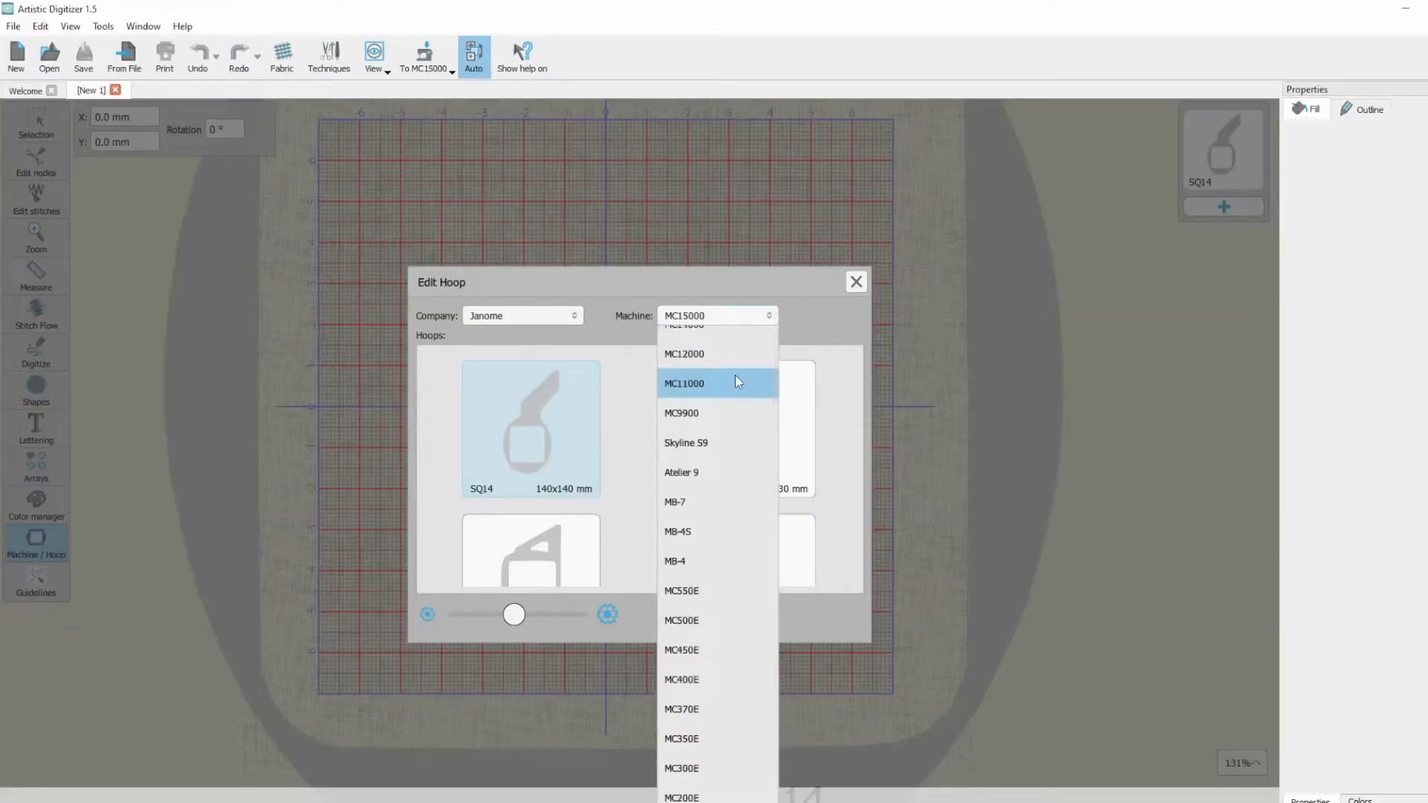
pyautogui.scroll(-2, 736, 381)
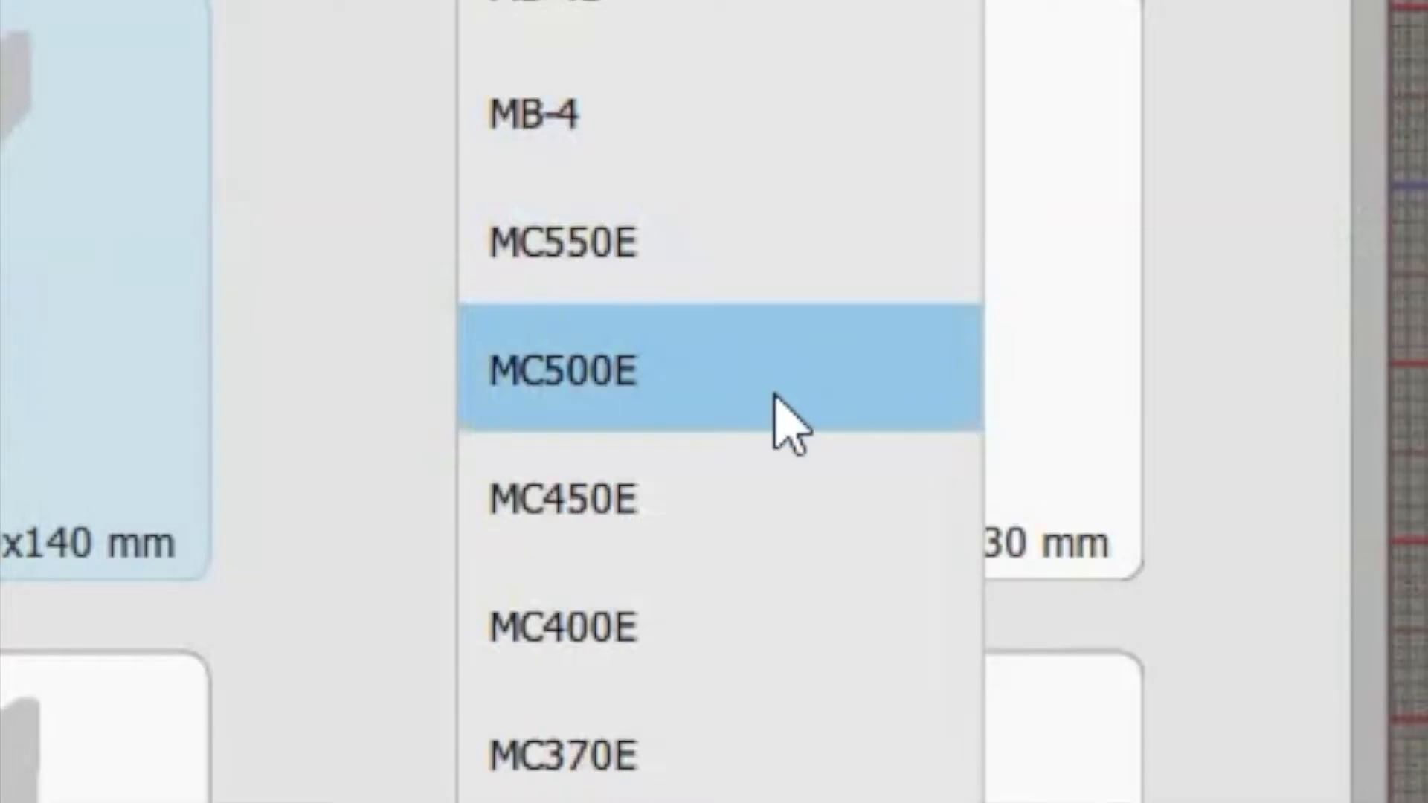
pyautogui.click(768, 385)
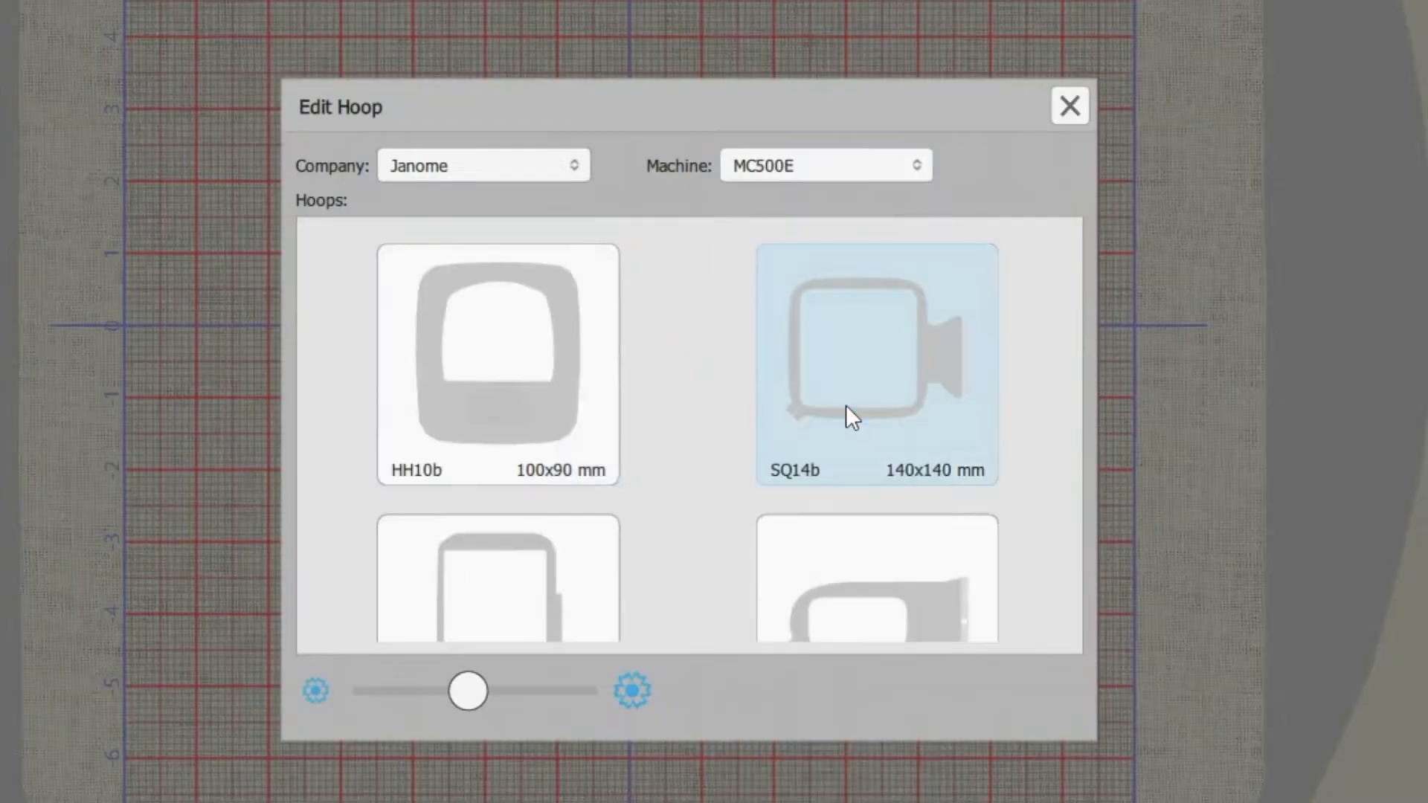
# Look through the MC500E hoops and apply the SQ14b 140x140 mm hoop.
pyautogui.scroll(-8, 1007, 331)
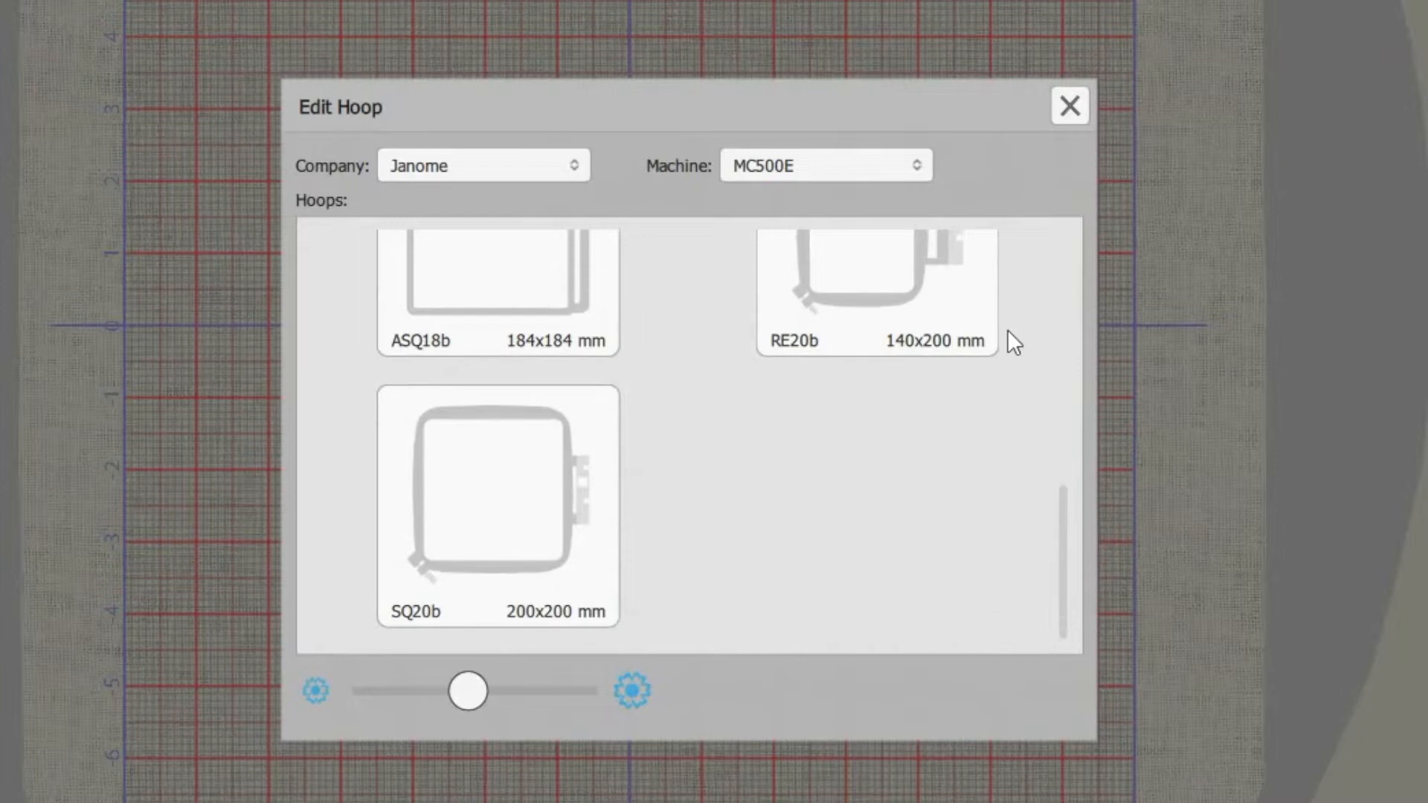
pyautogui.scroll(5, 1007, 332)
pyautogui.scroll(3, 1008, 331)
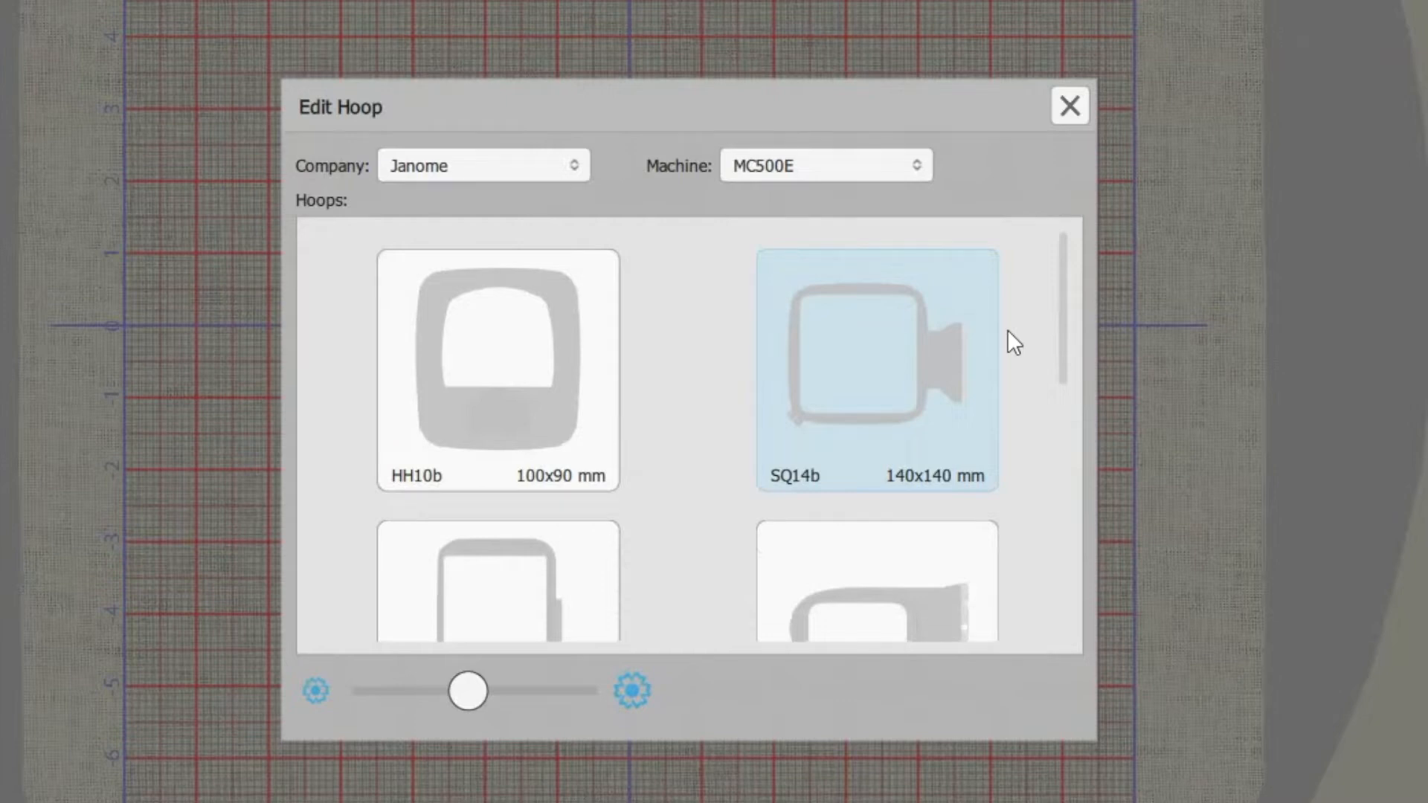
pyautogui.doubleClick(889, 364)
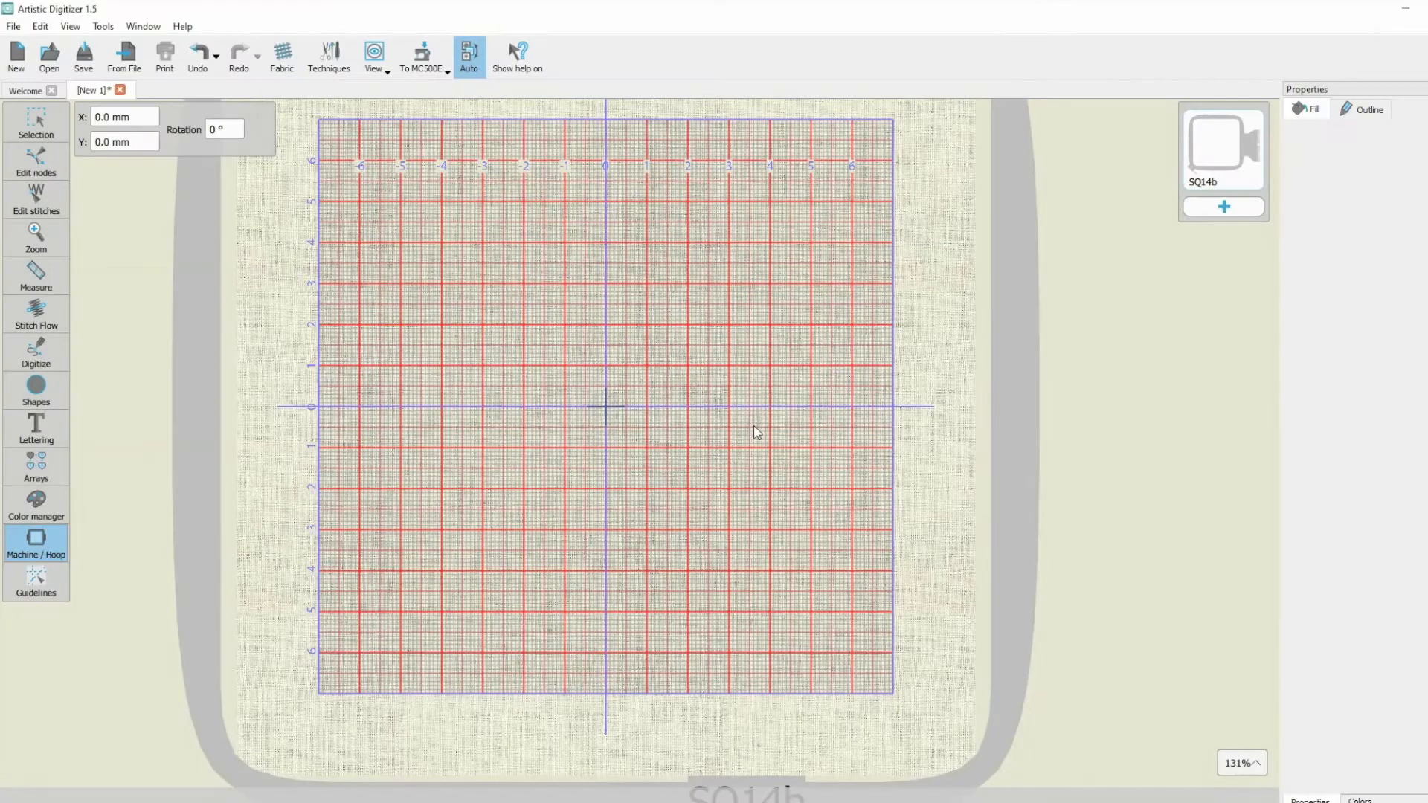
# Add the lettering "Old Post Office" to the design in the Clarendon Blk BT font.
pyautogui.scroll(5, 754, 426)
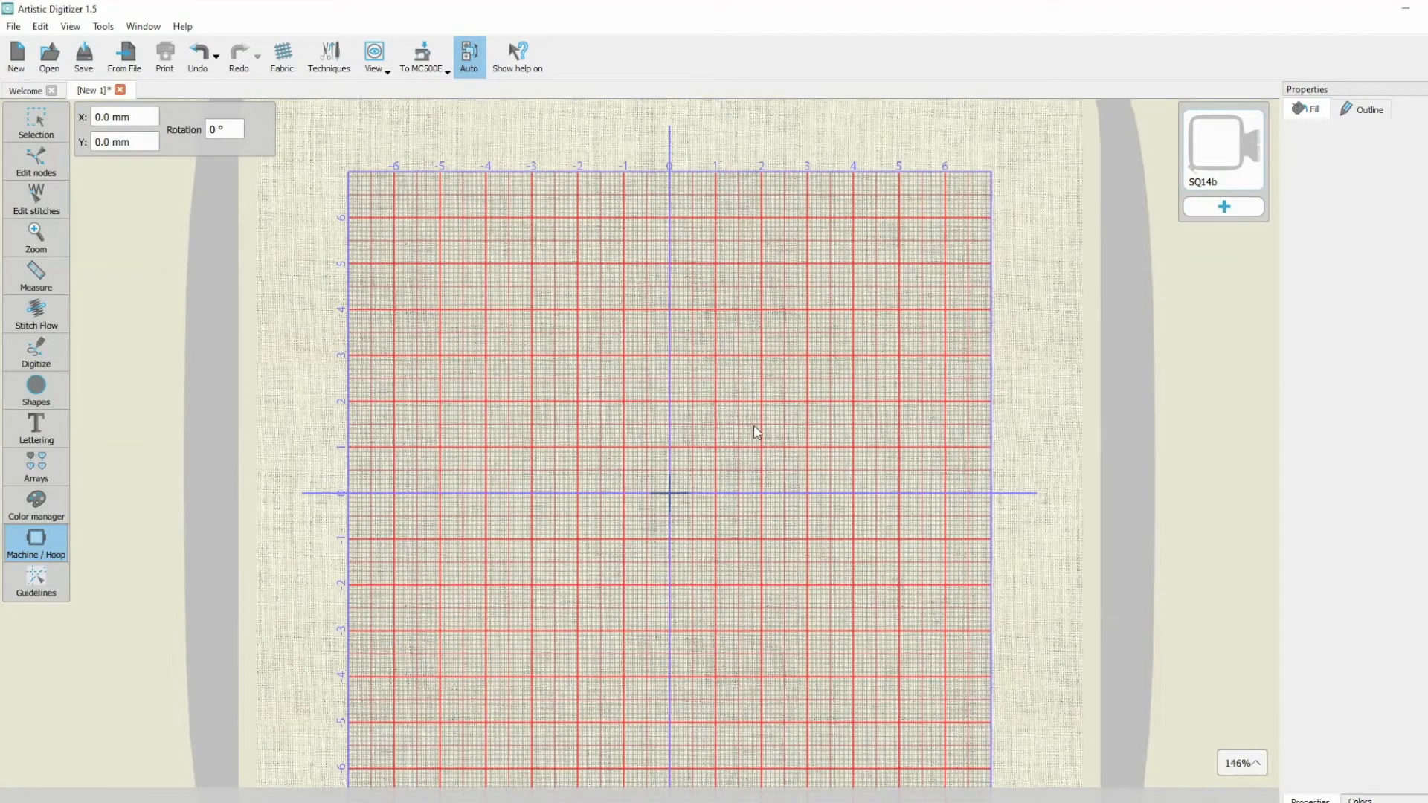
pyautogui.scroll(-2, 754, 426)
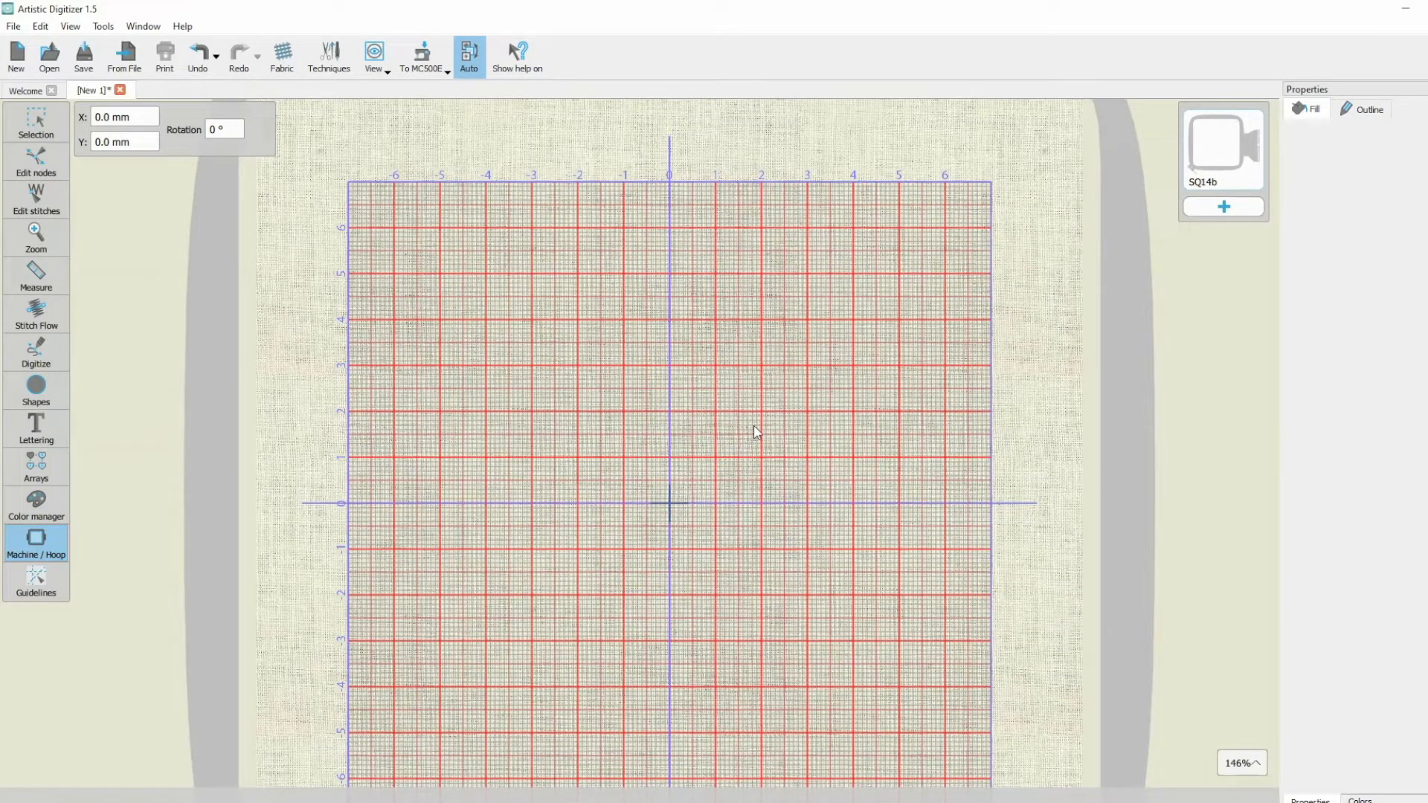
pyautogui.scroll(-3, 755, 428)
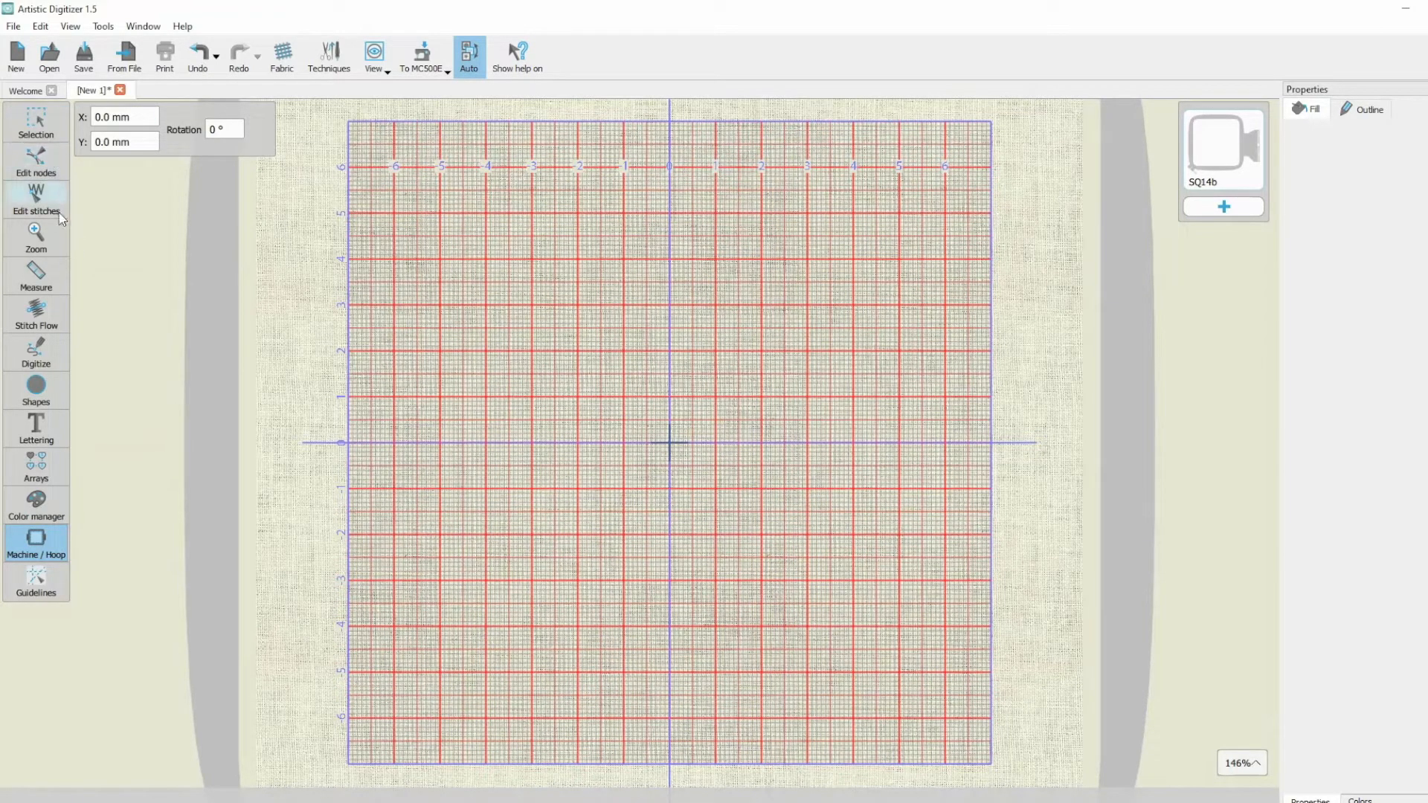
pyautogui.moveTo(37, 430)
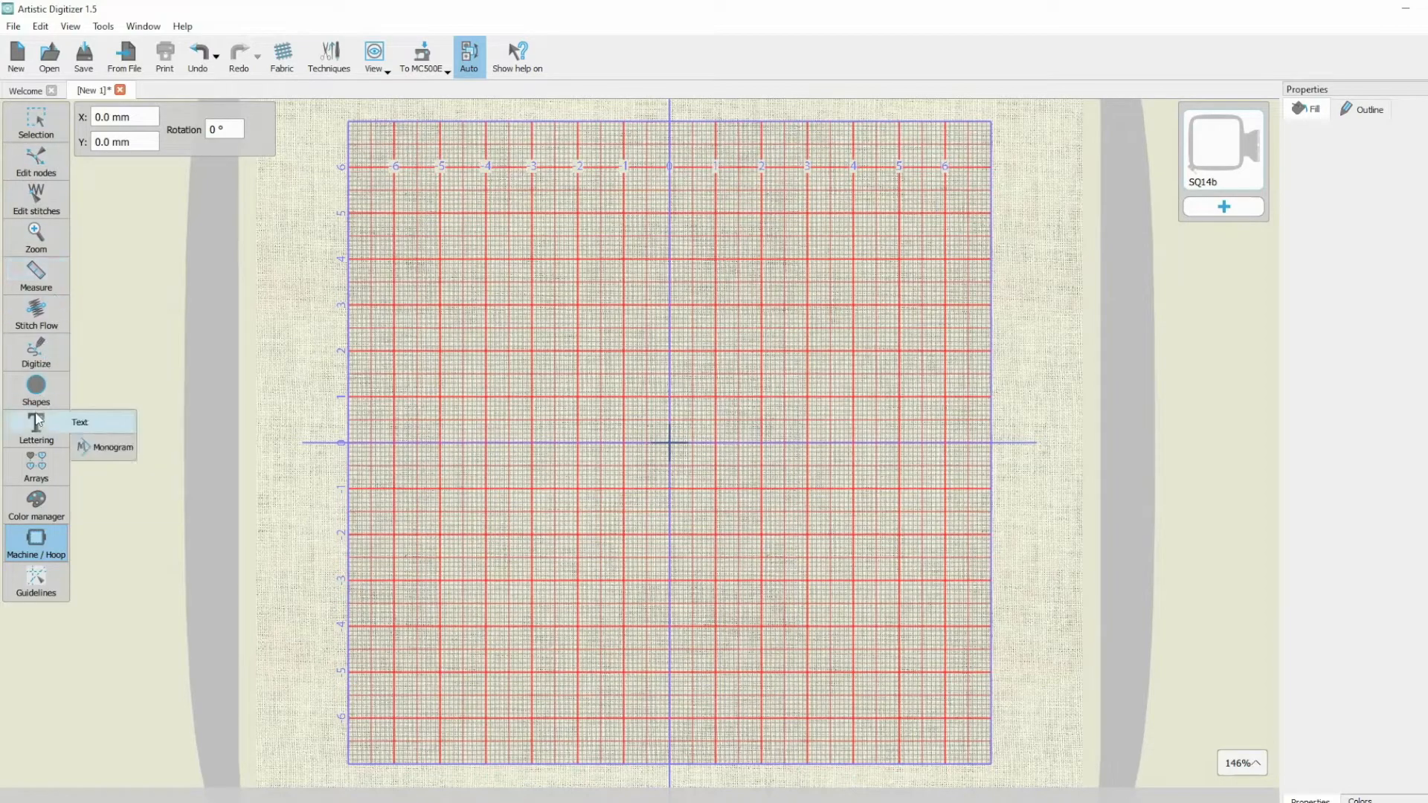
pyautogui.click(145, 439)
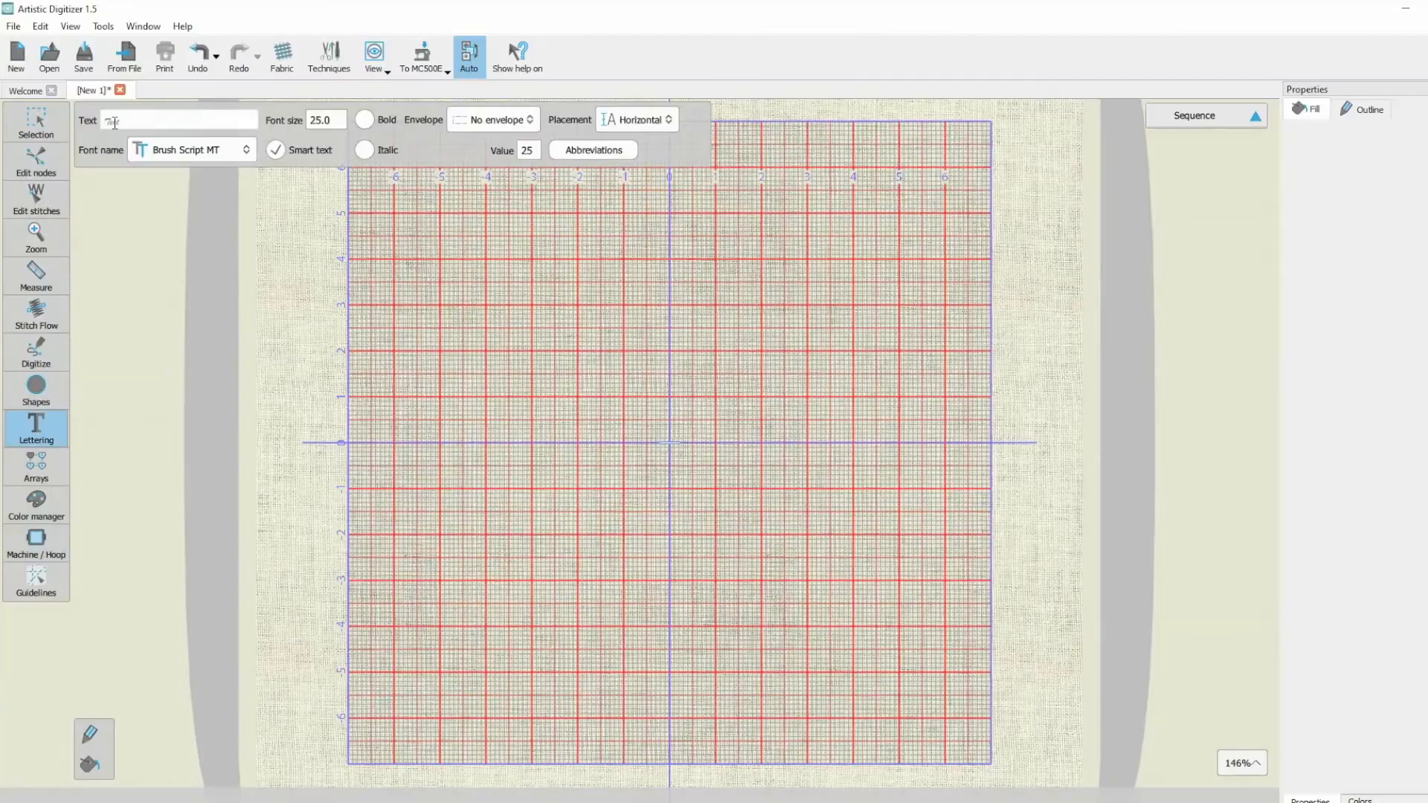
pyautogui.write('Old Post Office')
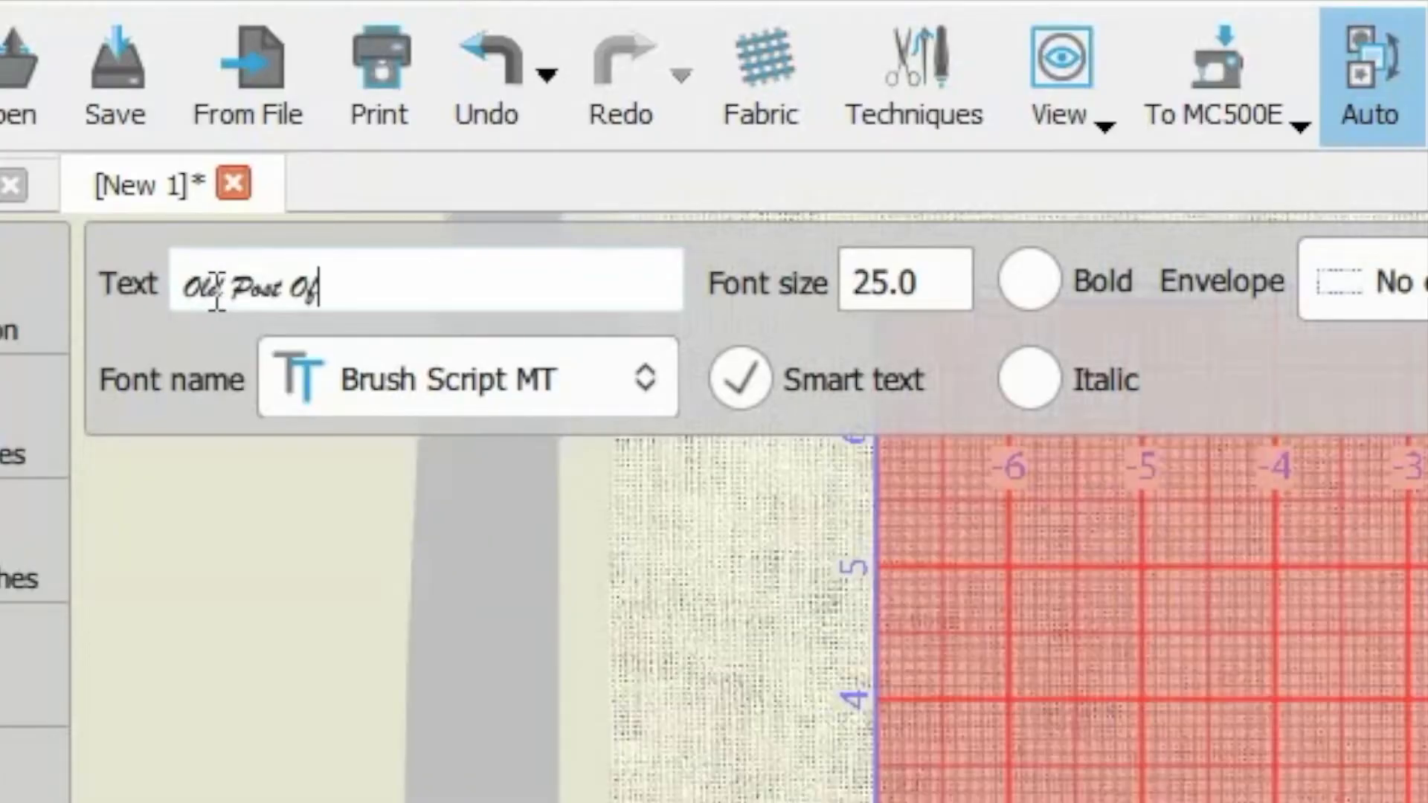
pyautogui.click(520, 379)
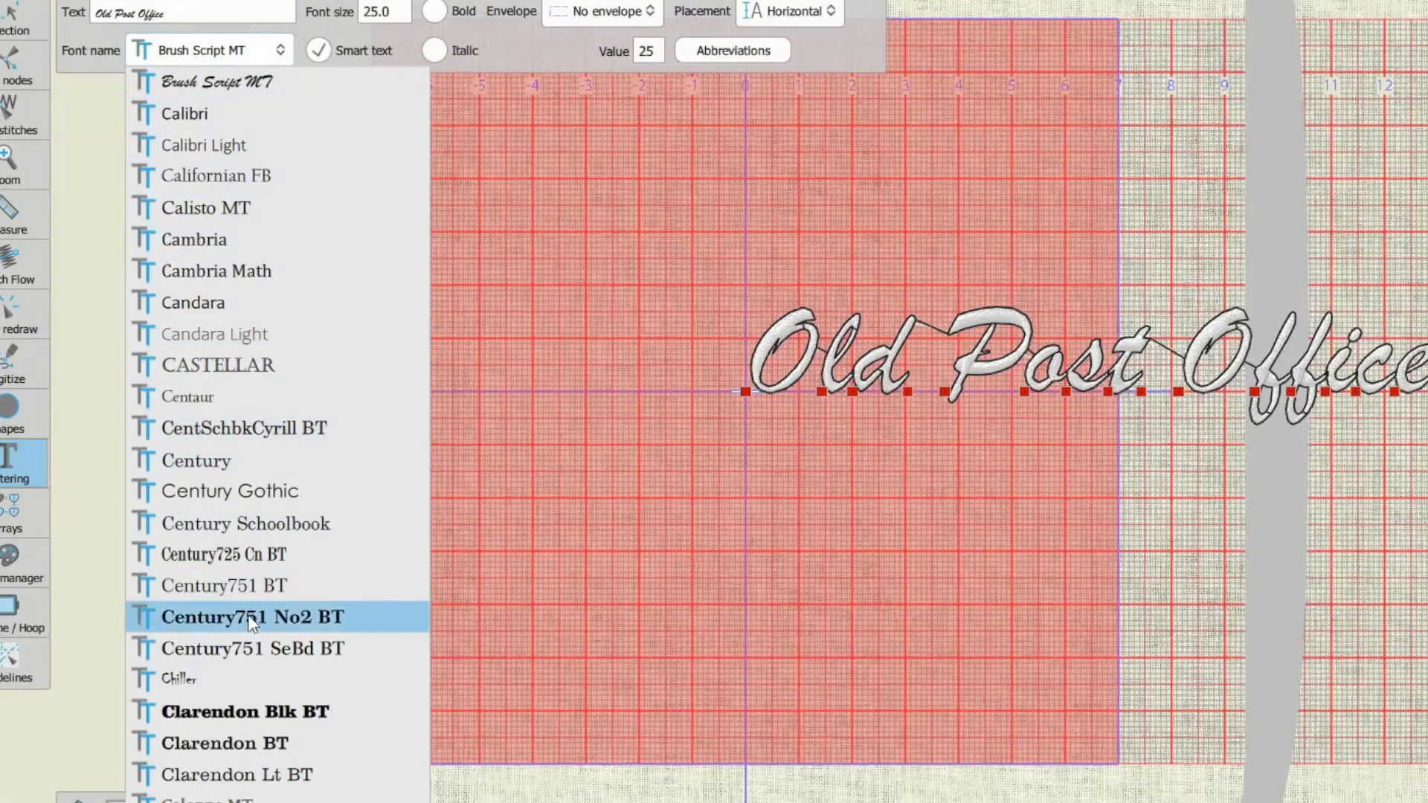
pyautogui.click(247, 710)
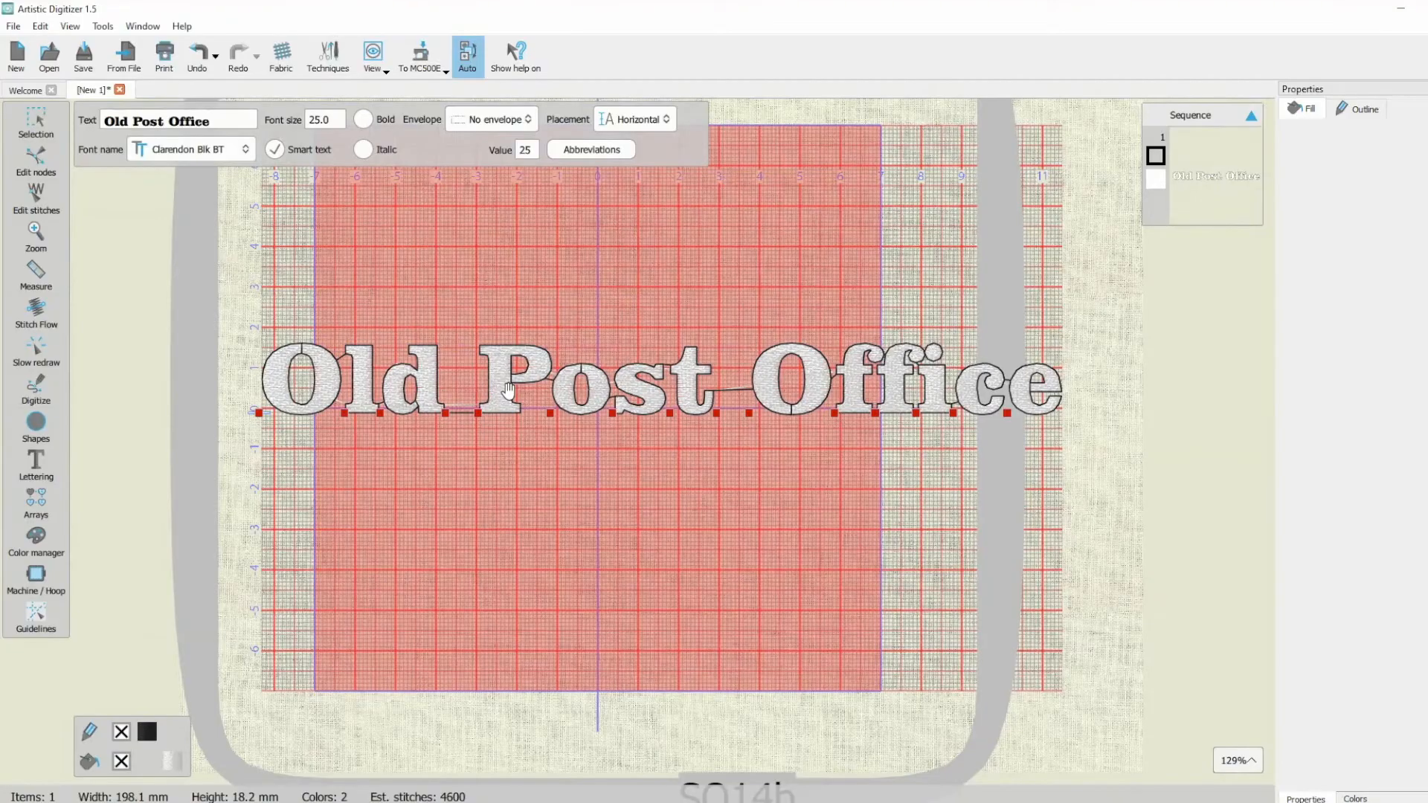
# Scale the "Old Post Office" lettering proportionally to about 137 mm wide and move it inside the hoop area.
pyautogui.click(44, 122)
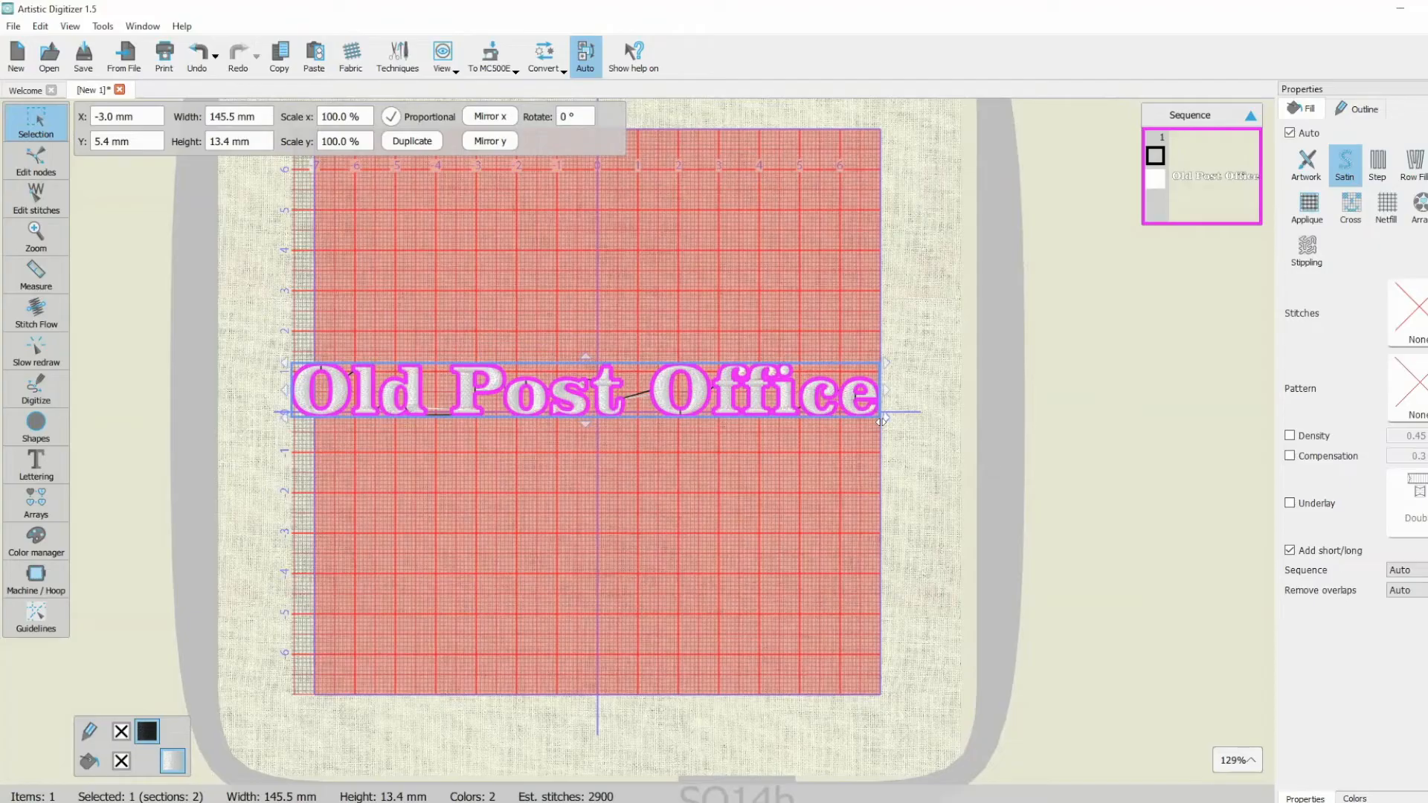
pyautogui.click(882, 421)
pyautogui.moveTo(882, 422); pyautogui.dragTo(853, 406)
pyautogui.moveTo(673, 391); pyautogui.dragTo(693, 402)
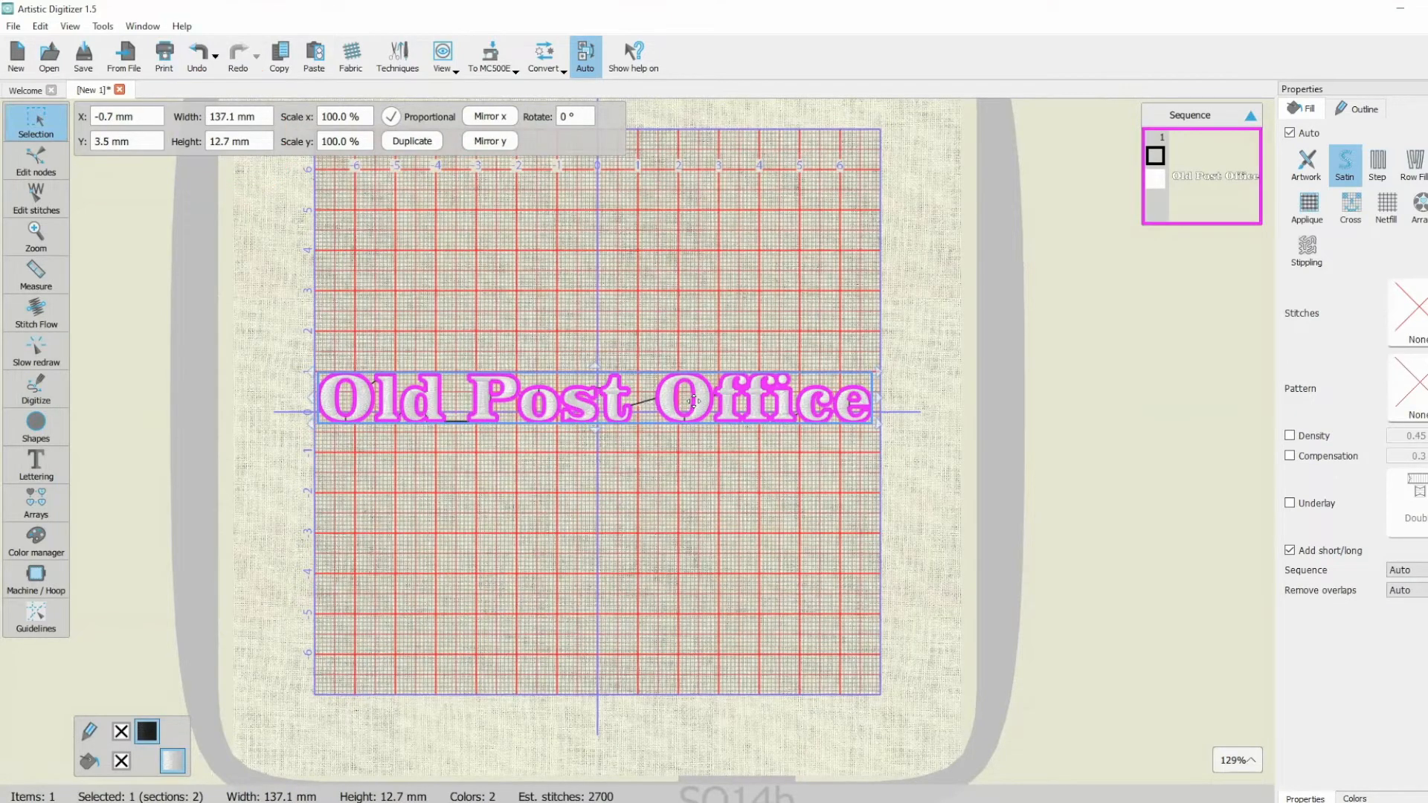
pyautogui.click(436, 255)
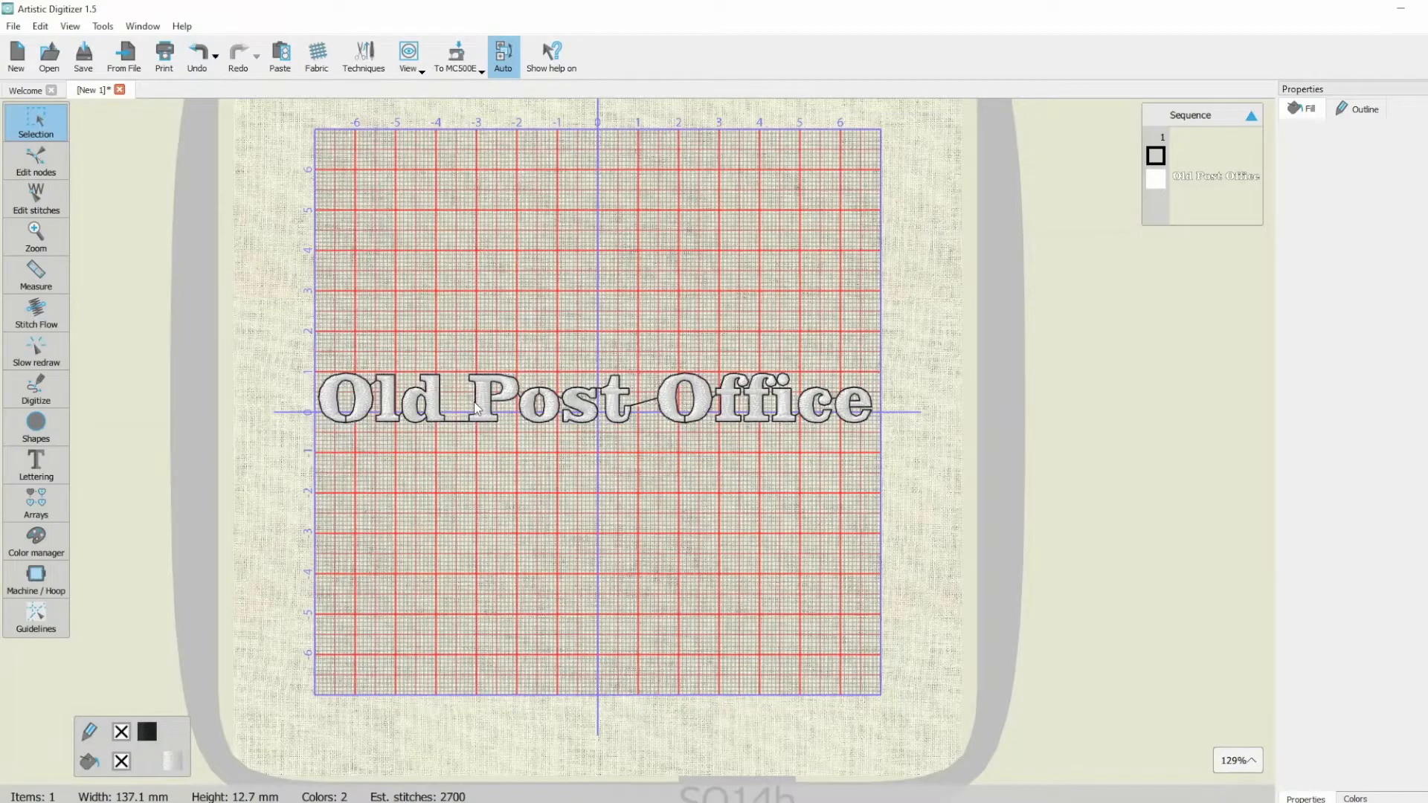
# Remove the black outline from the "Old Post Office" lettering, keeping only its fill.
pyautogui.click(484, 414)
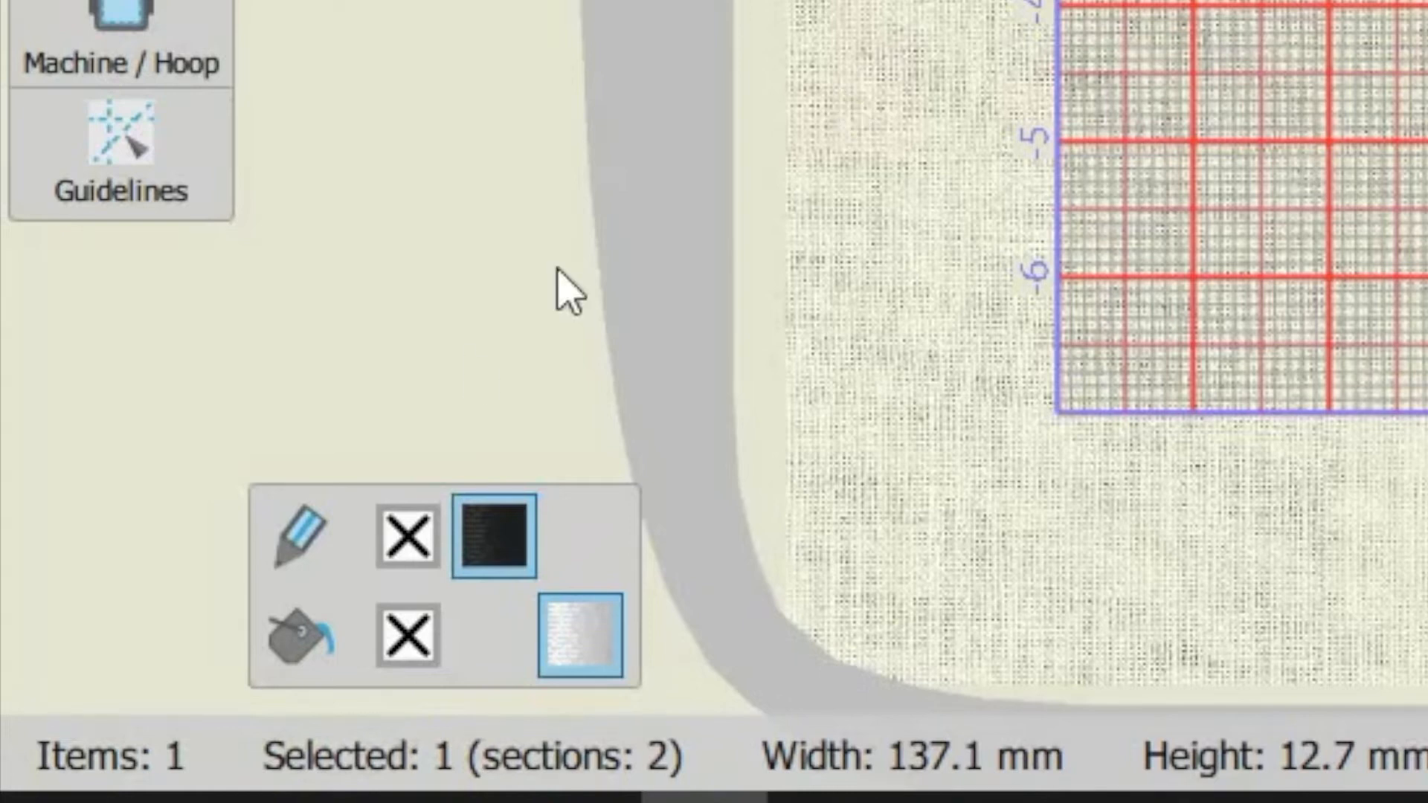
pyautogui.click(389, 549)
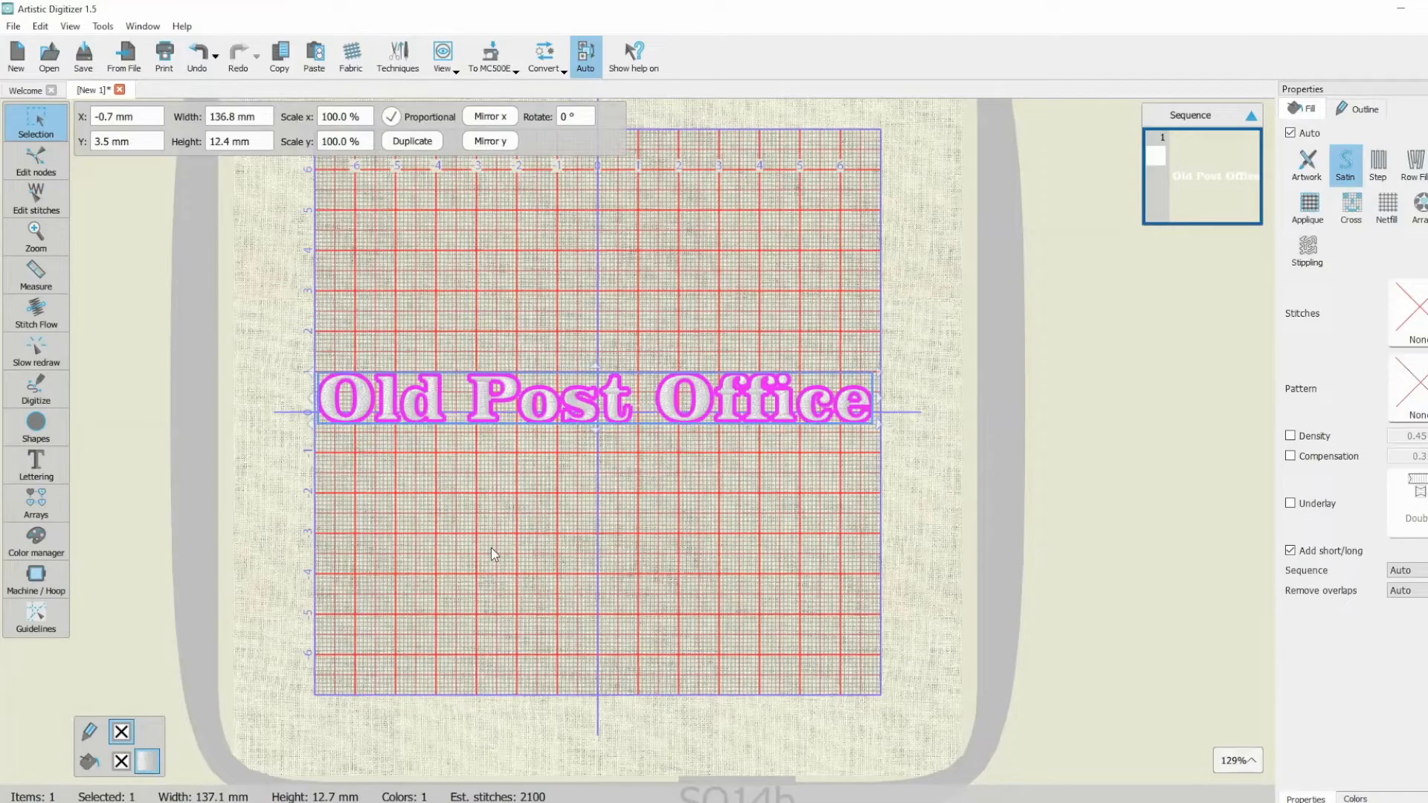
pyautogui.click(491, 547)
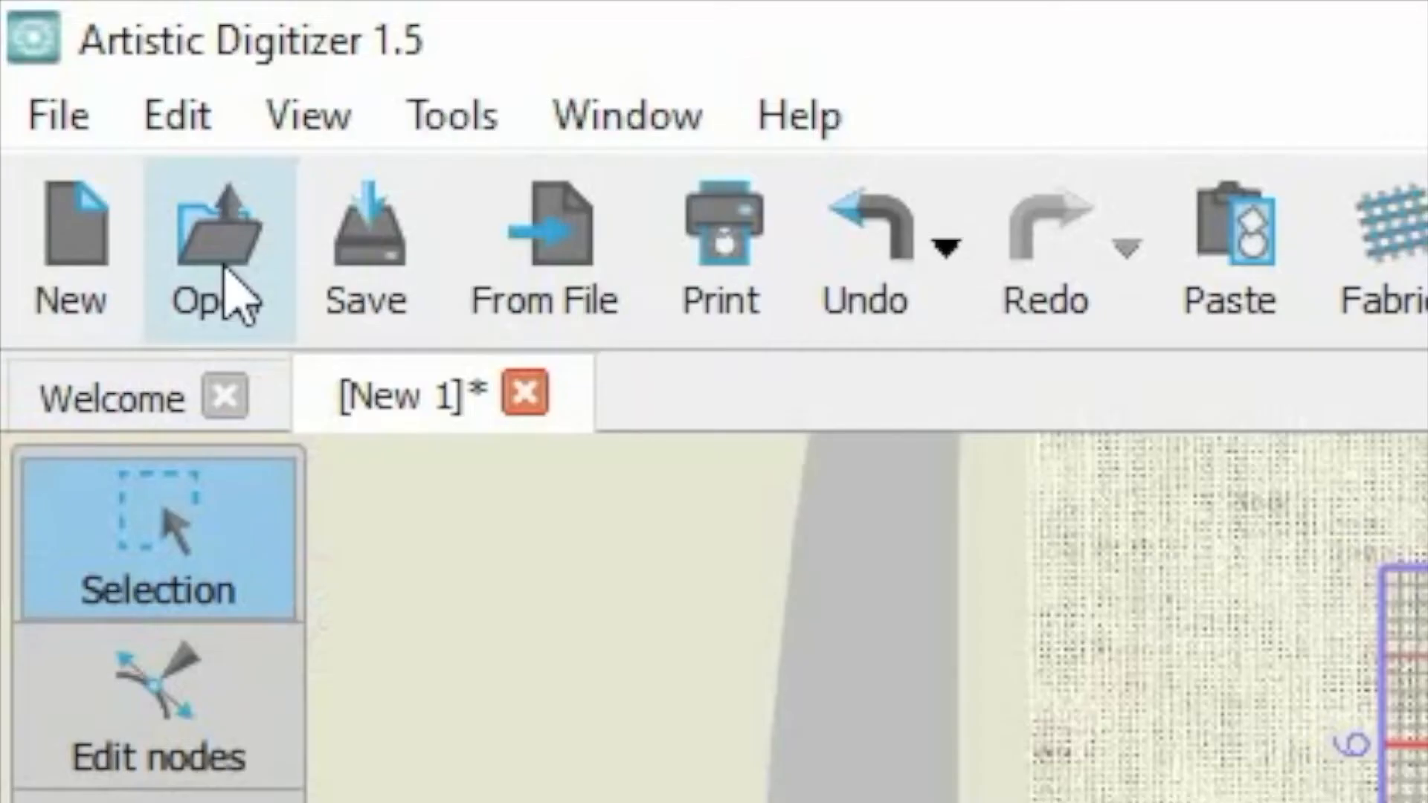
# Open the IDEA EXCHANGE logo image with the Auto-digitize / Trace to outlines option.
pyautogui.click(227, 294)
pyautogui.click(909, 490)
pyautogui.click(402, 306)
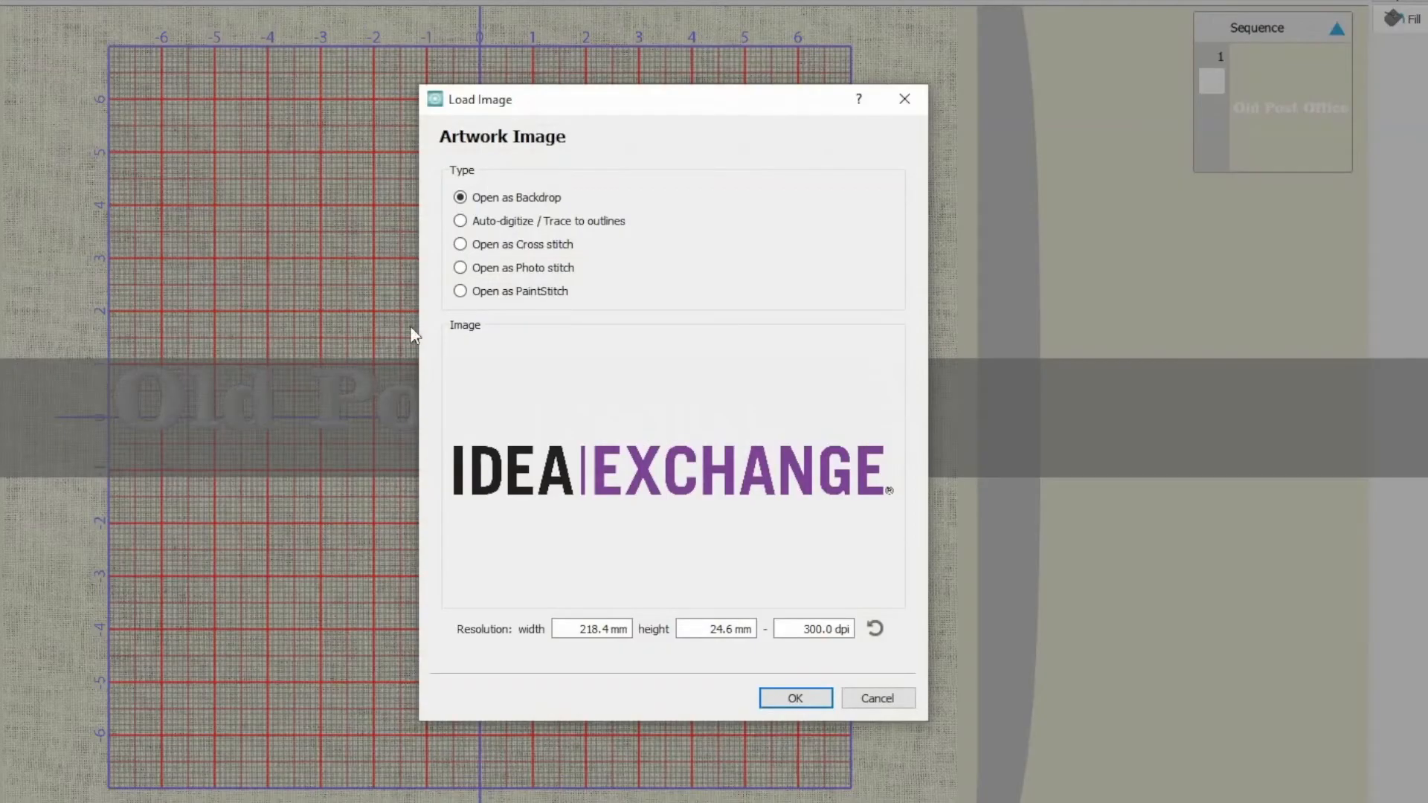
pyautogui.click(498, 221)
pyautogui.click(812, 702)
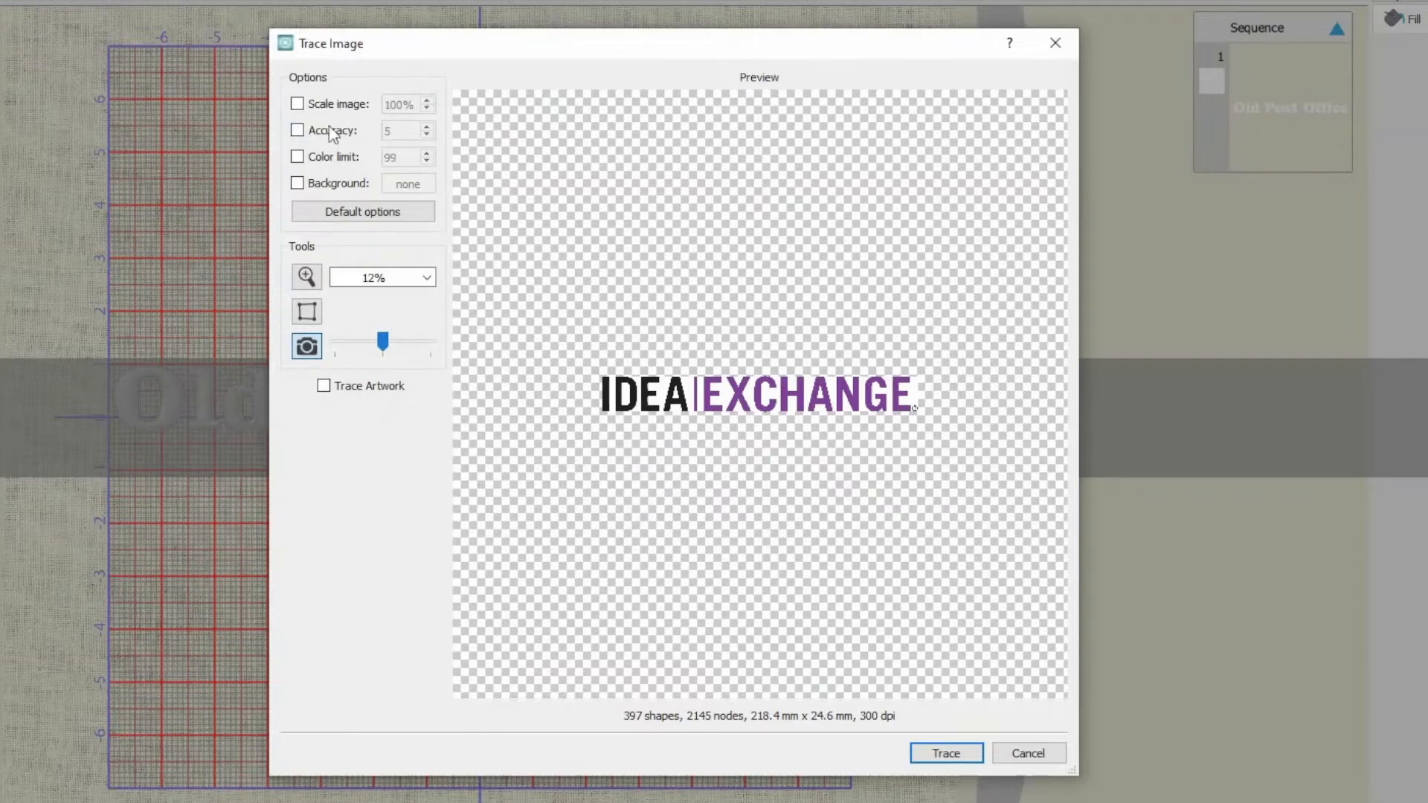
# Limit the trace to 3 colors and trace the IDEA EXCHANGE logo into embroidery.
pyautogui.click(325, 157)
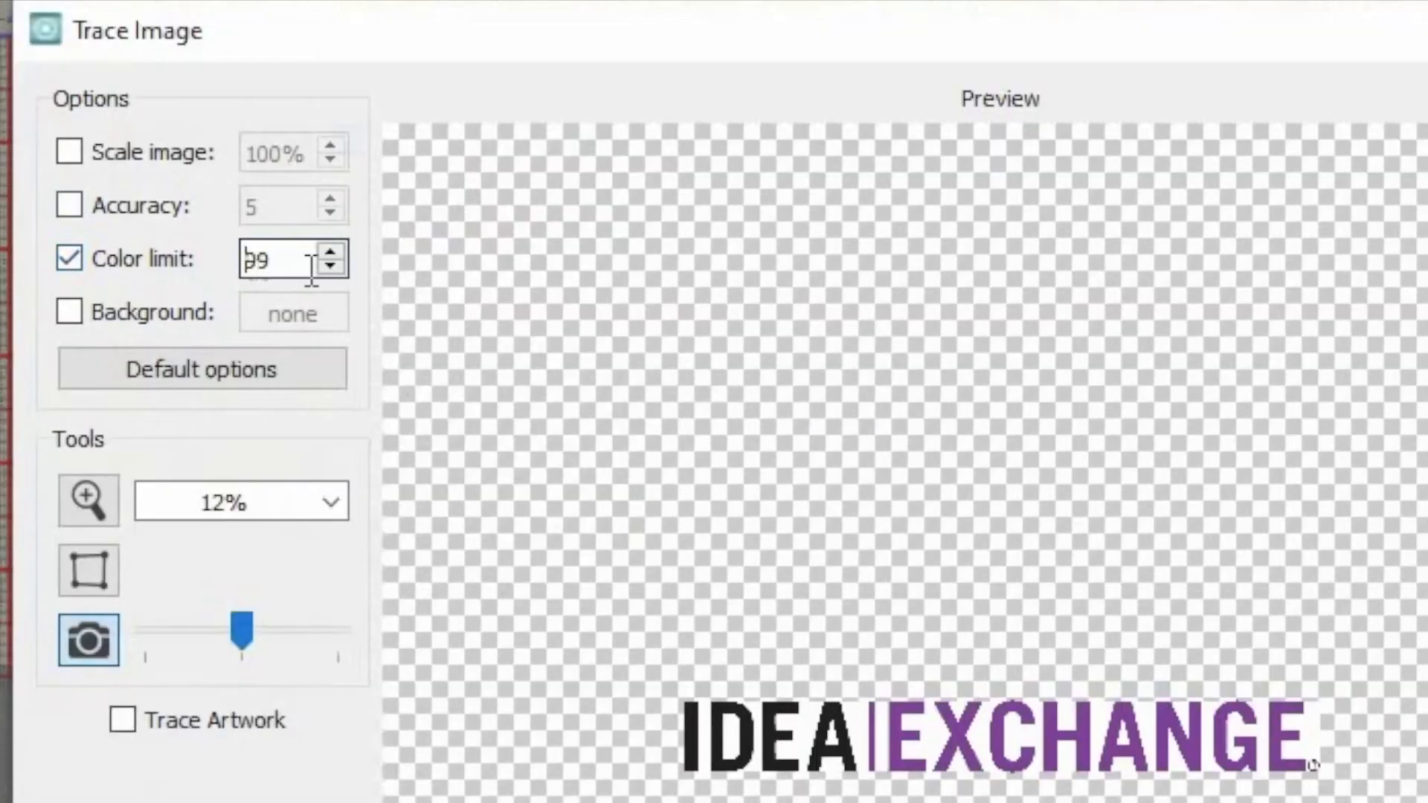
pyautogui.click(413, 160)
pyautogui.press('BackSpace')
pyautogui.press('BackSpace')
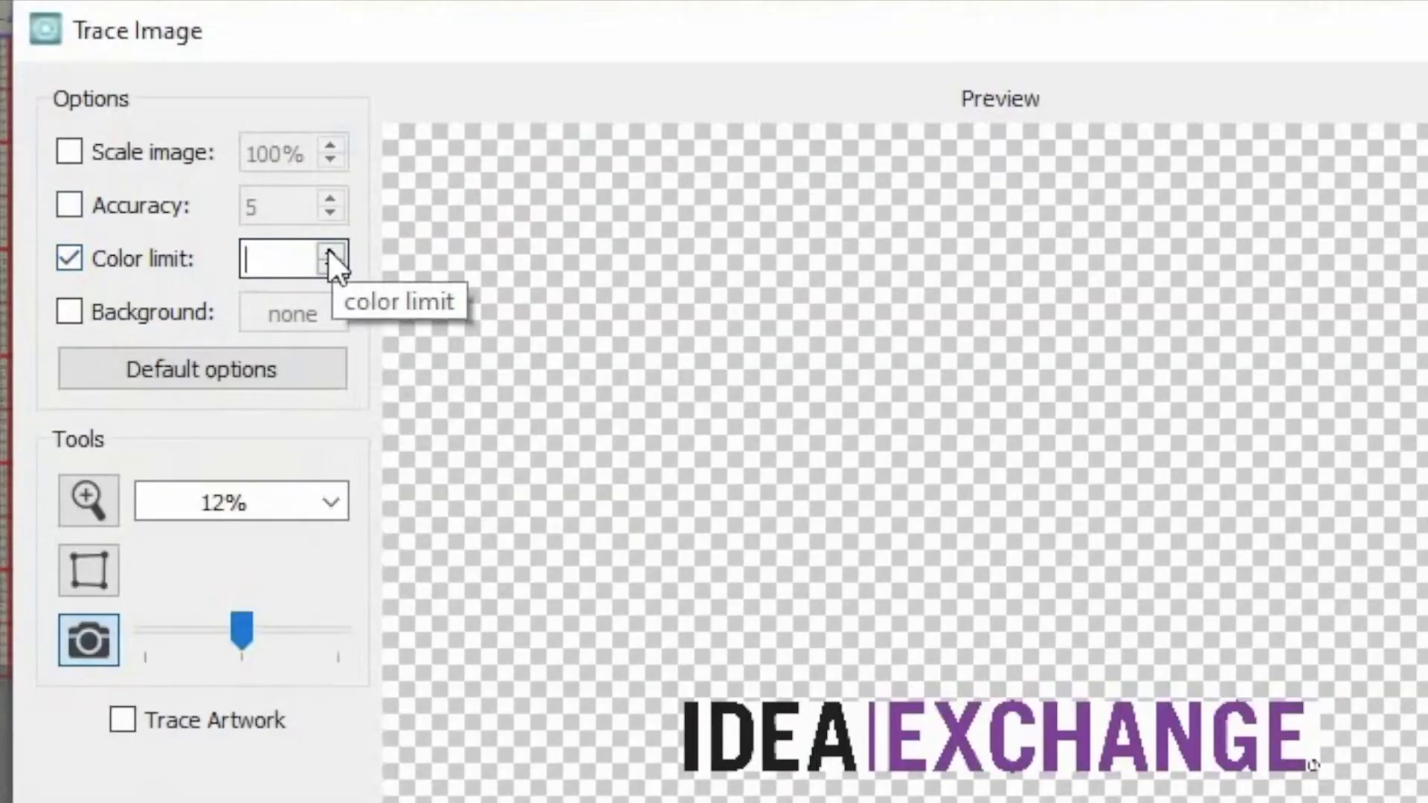
pyautogui.write('3')
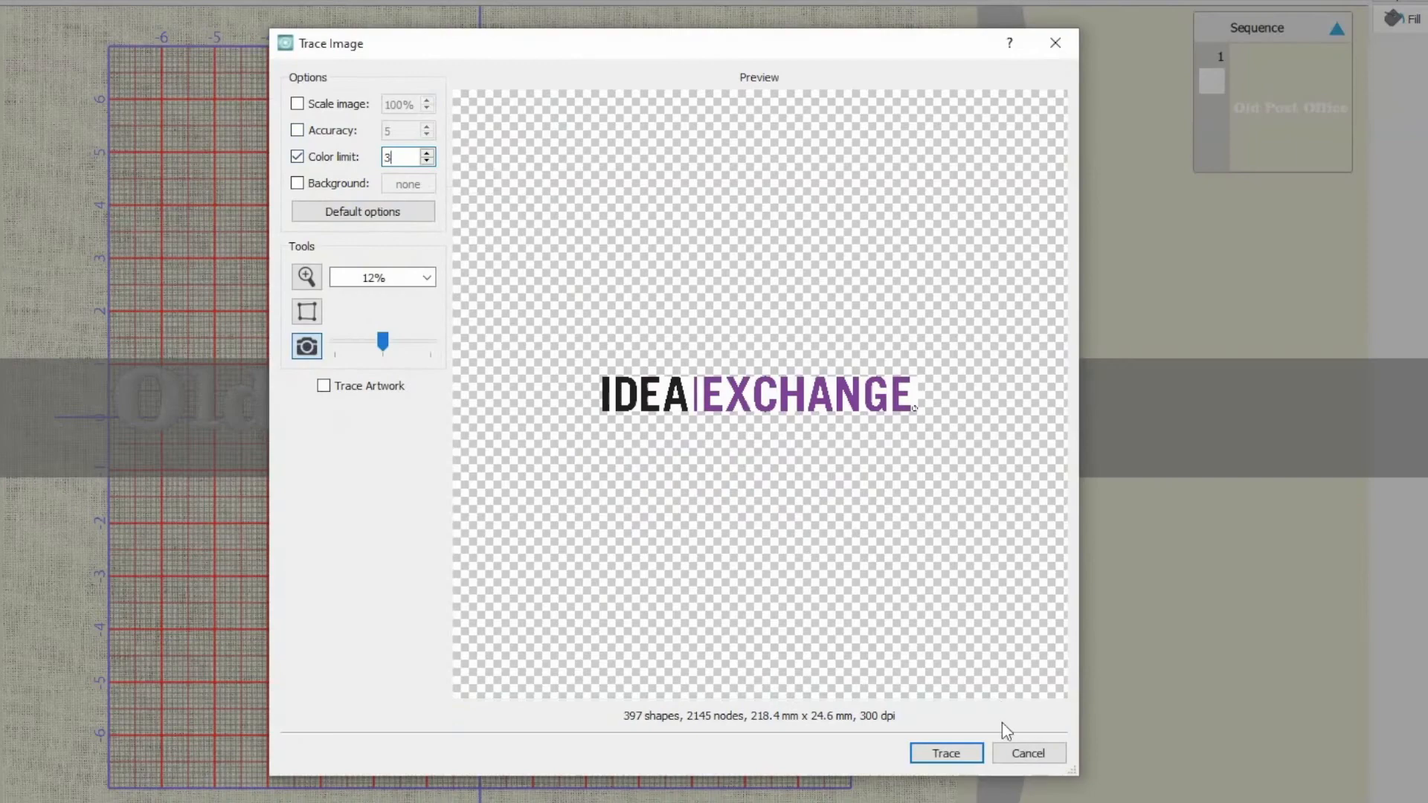
pyautogui.click(974, 762)
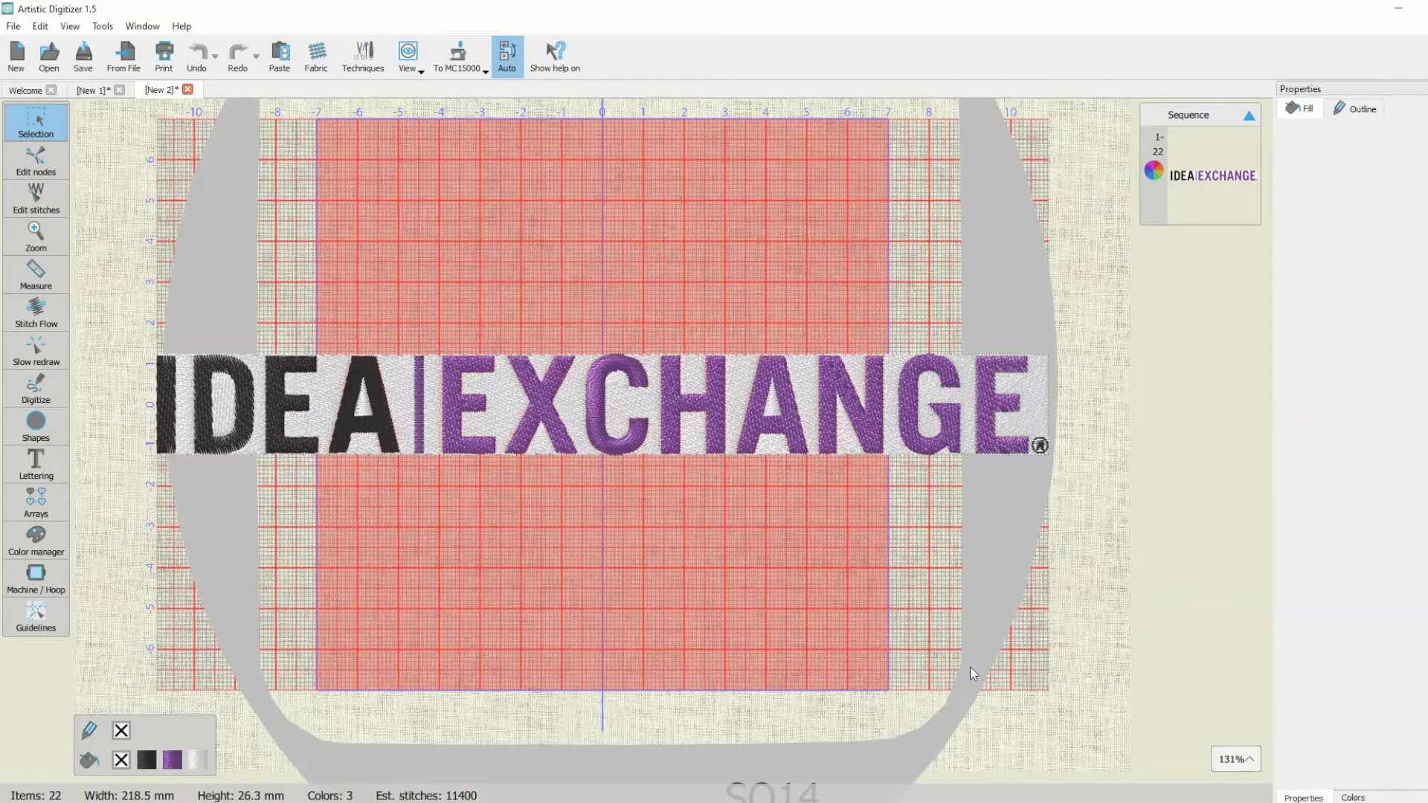
# Select the whole traced logo, scale it proportionally to about 129 mm wide, and position it inside the hoop area.
pyautogui.scroll(1, 970, 667)
pyautogui.moveTo(1085, 589); pyautogui.dragTo(140, 324)
pyautogui.moveTo(1052, 511); pyautogui.dragTo(757, 477)
pyautogui.moveTo(461, 447); pyautogui.dragTo(595, 436)
pyautogui.moveTo(890, 459); pyautogui.dragTo(817, 451)
pyautogui.moveTo(679, 443); pyautogui.dragTo(714, 445)
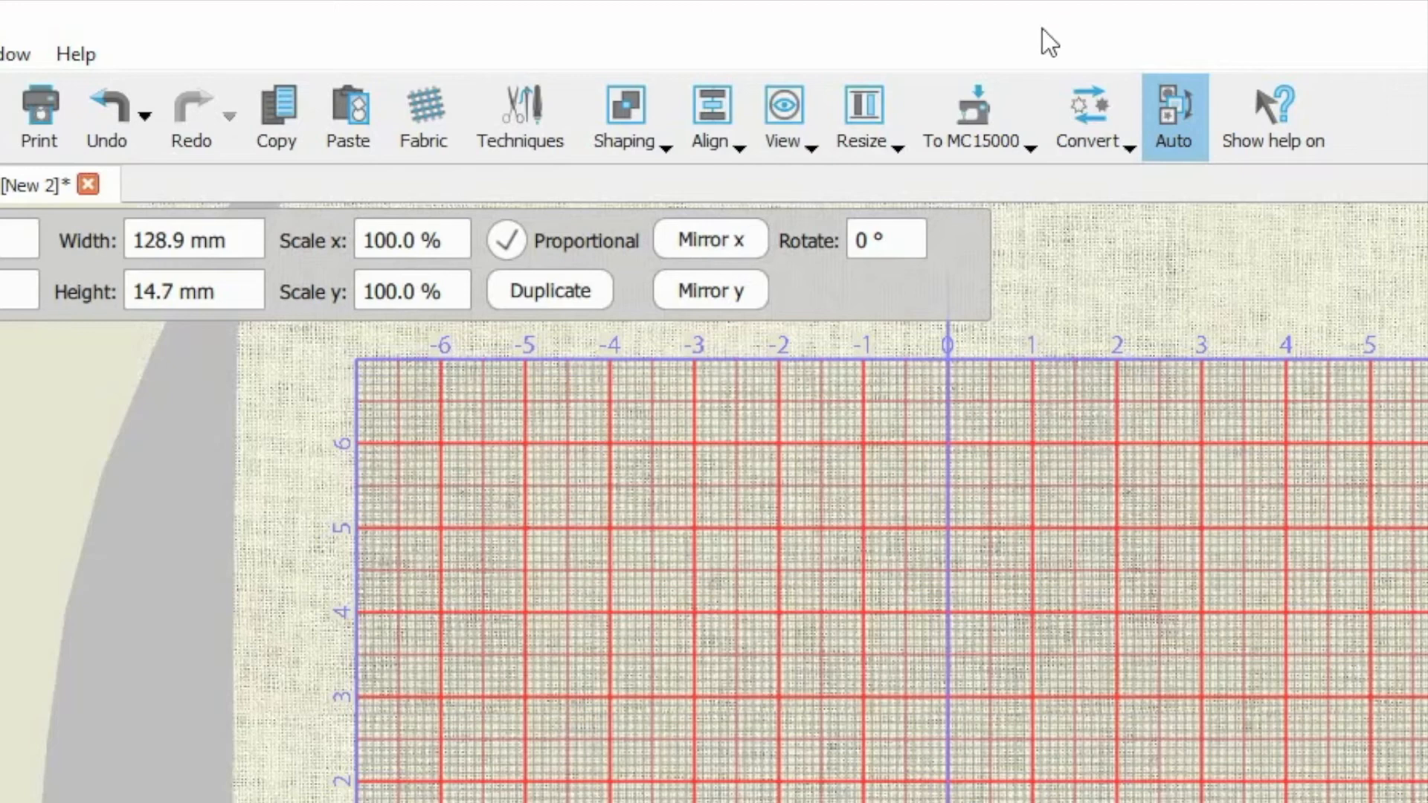
# Deselect the logo and set the backdrop image to Hidden.
pyautogui.click(1195, 322)
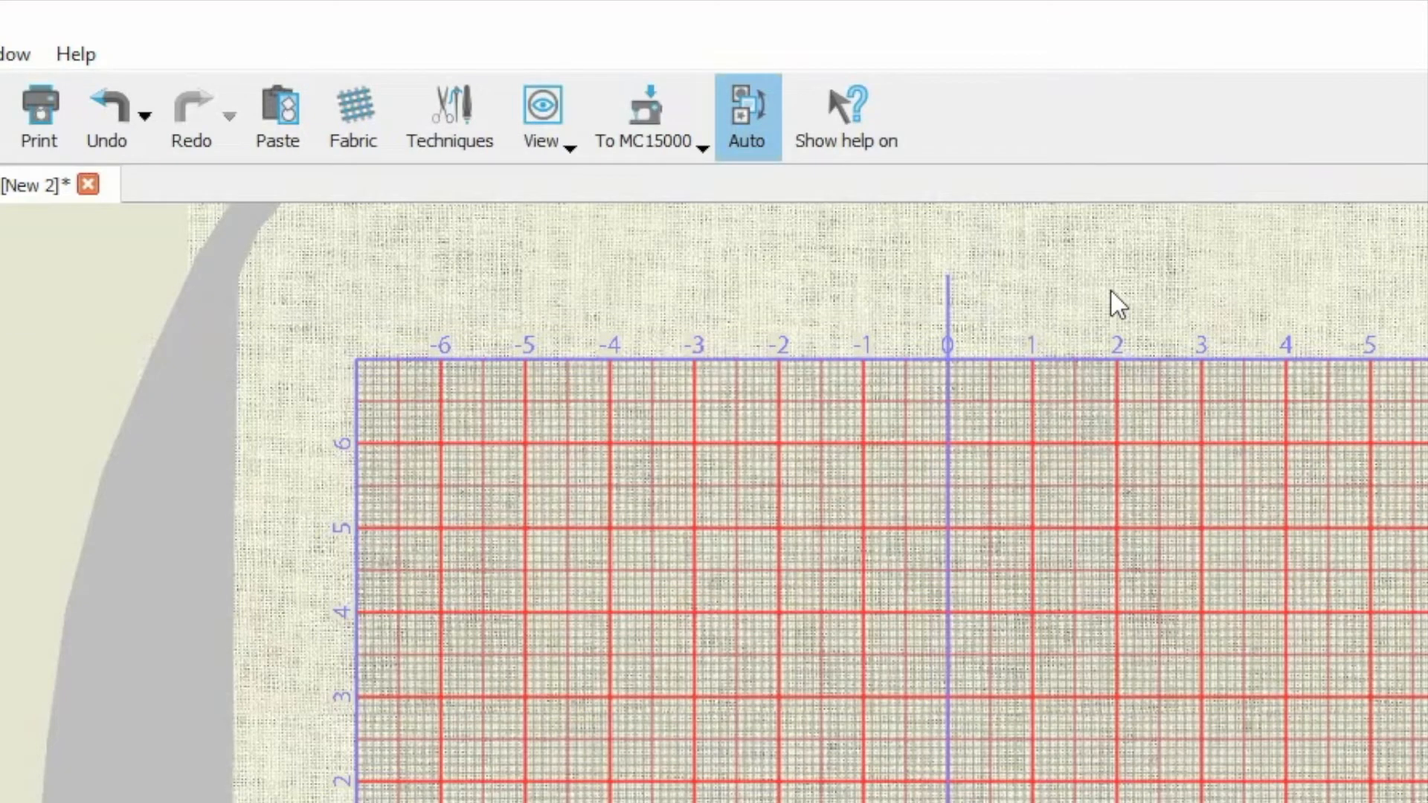
pyautogui.click(565, 92)
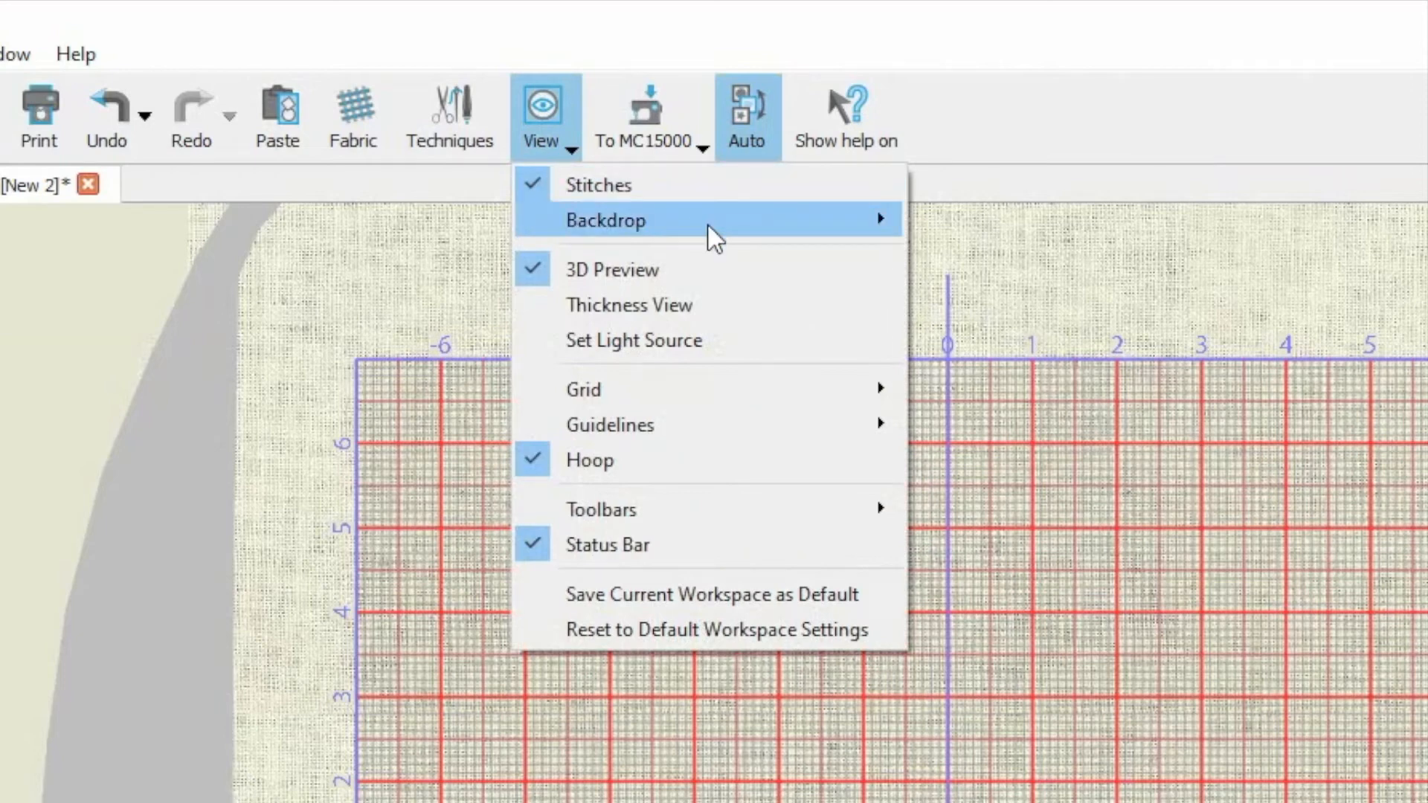
pyautogui.moveTo(708, 224)
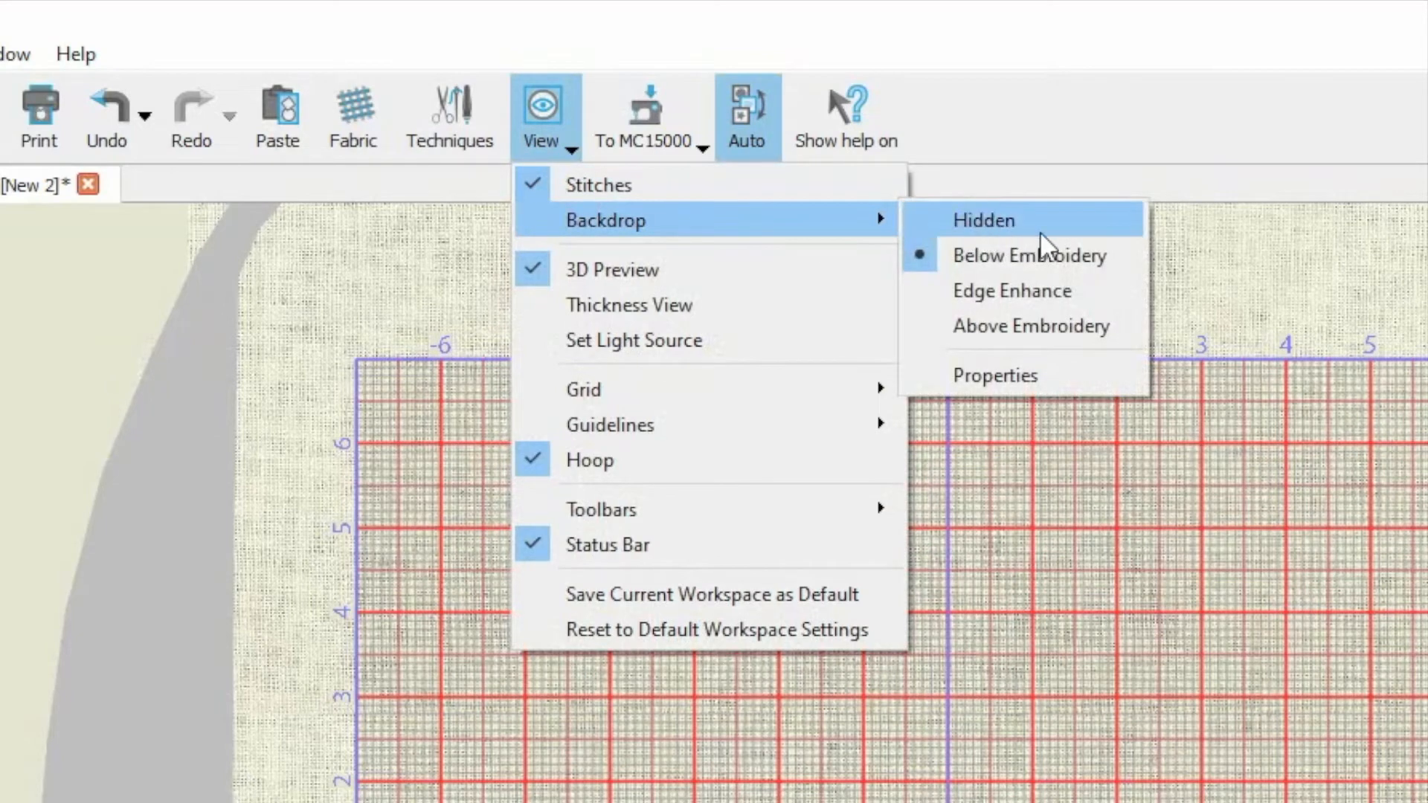
pyautogui.click(1062, 225)
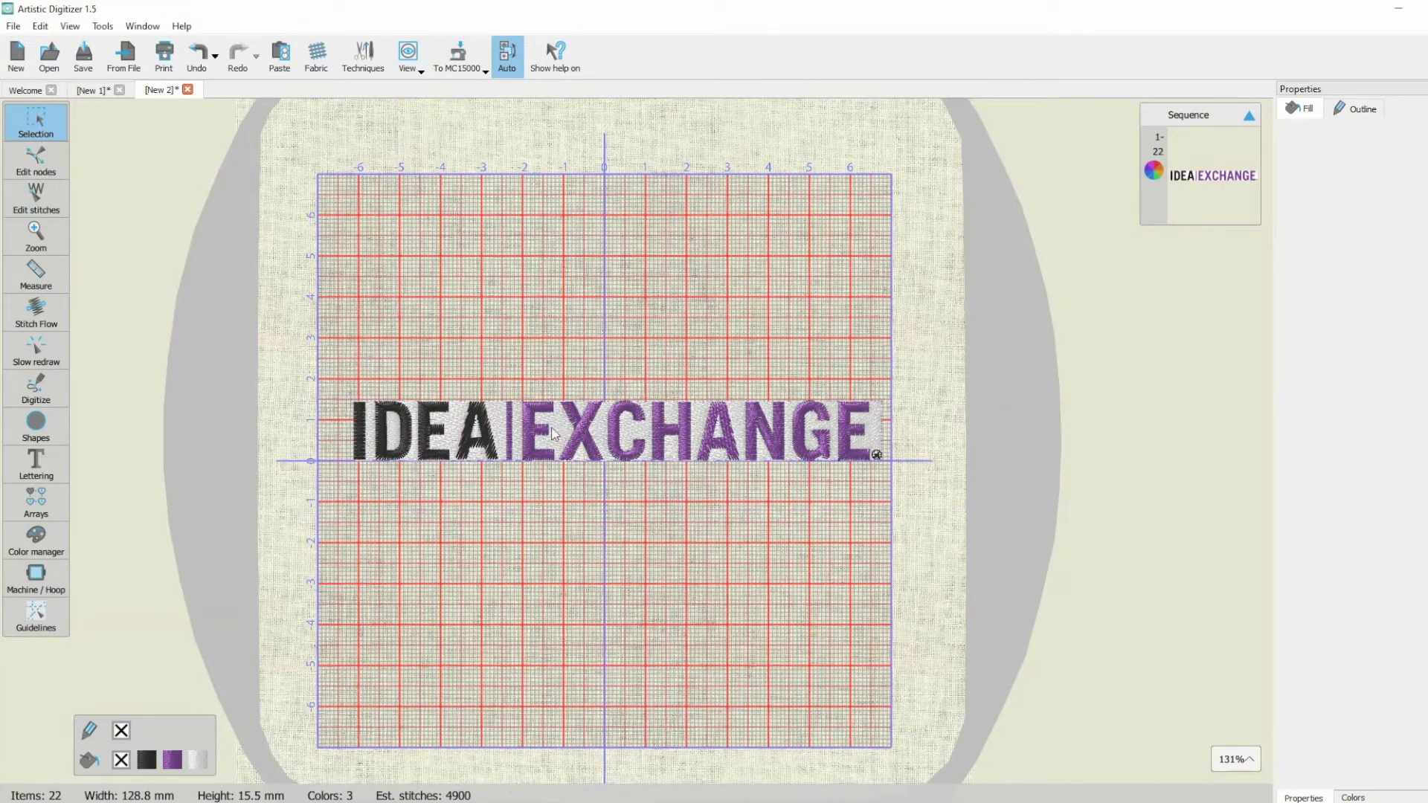
# Delete the white background pieces surrounding the letters in the IDEA, EXCH and ANGE areas of the traced logo.
pyautogui.click(452, 421)
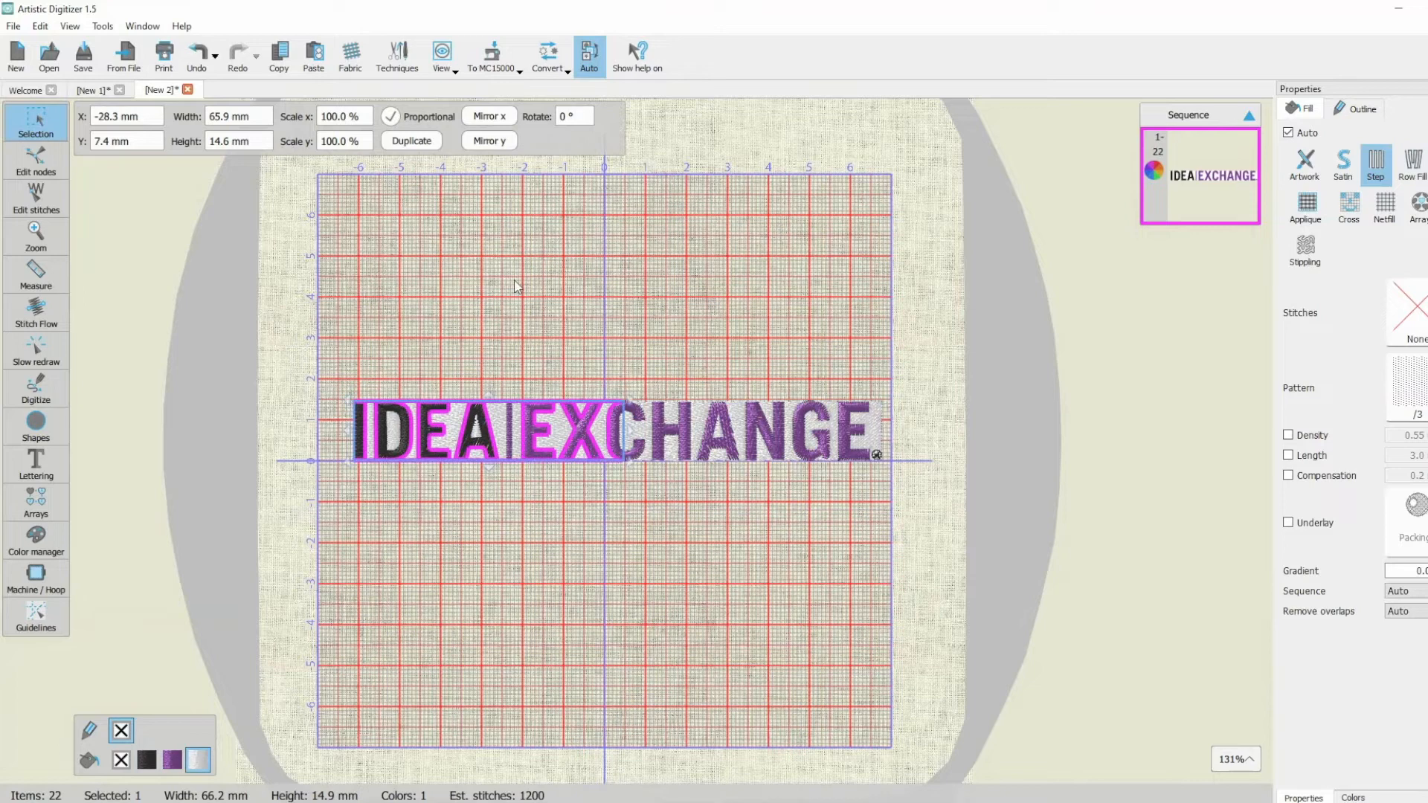
pyautogui.press('Delete')
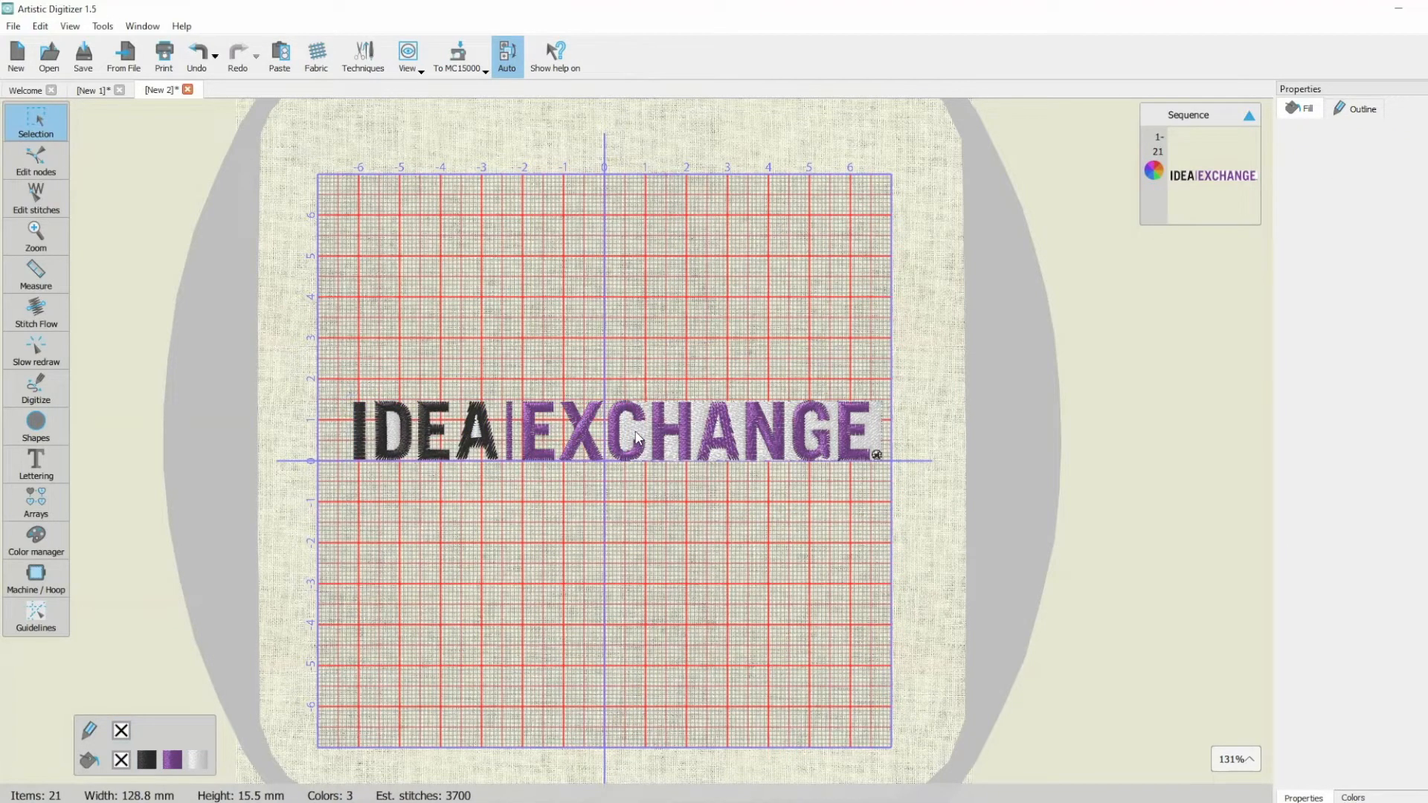
pyautogui.click(638, 437)
pyautogui.press('Delete')
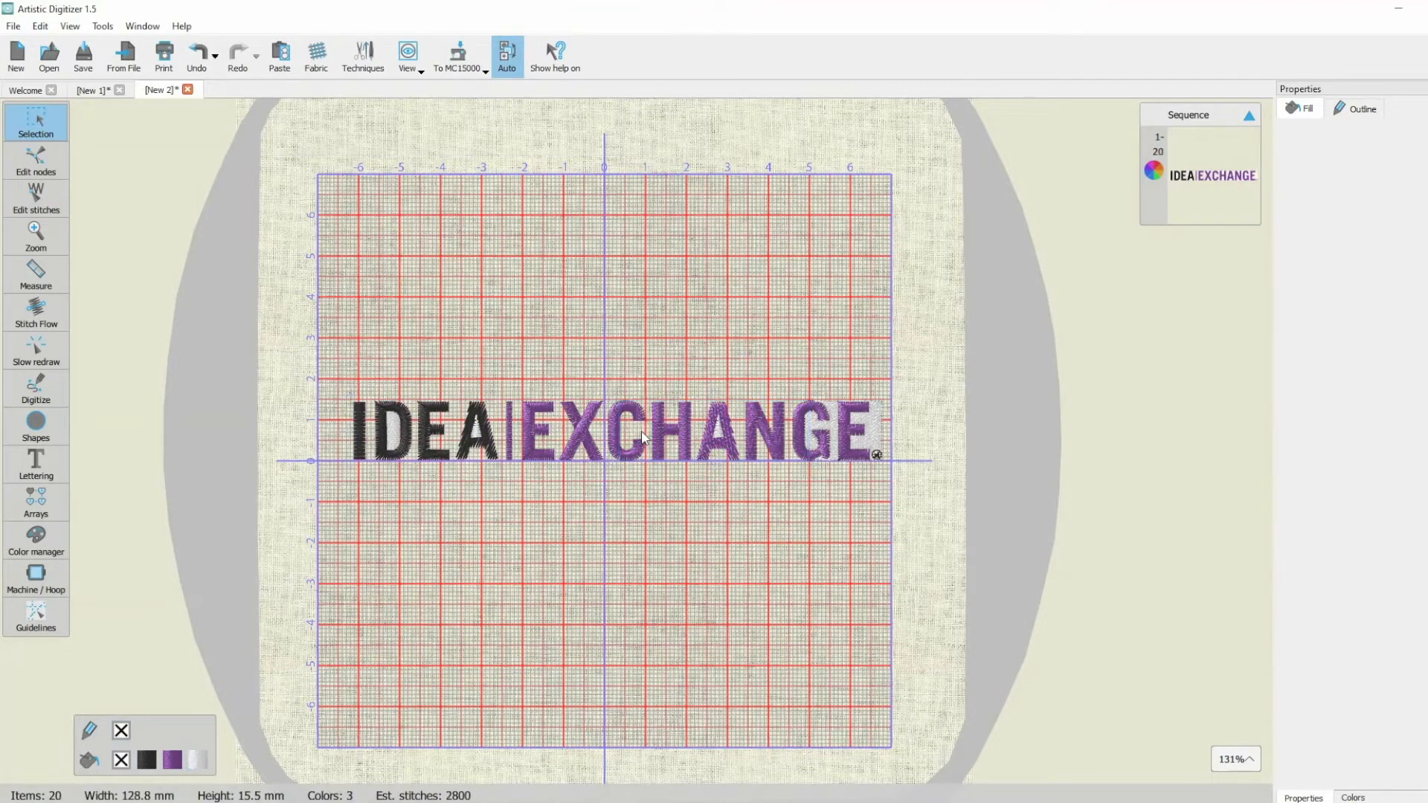
pyautogui.click(844, 425)
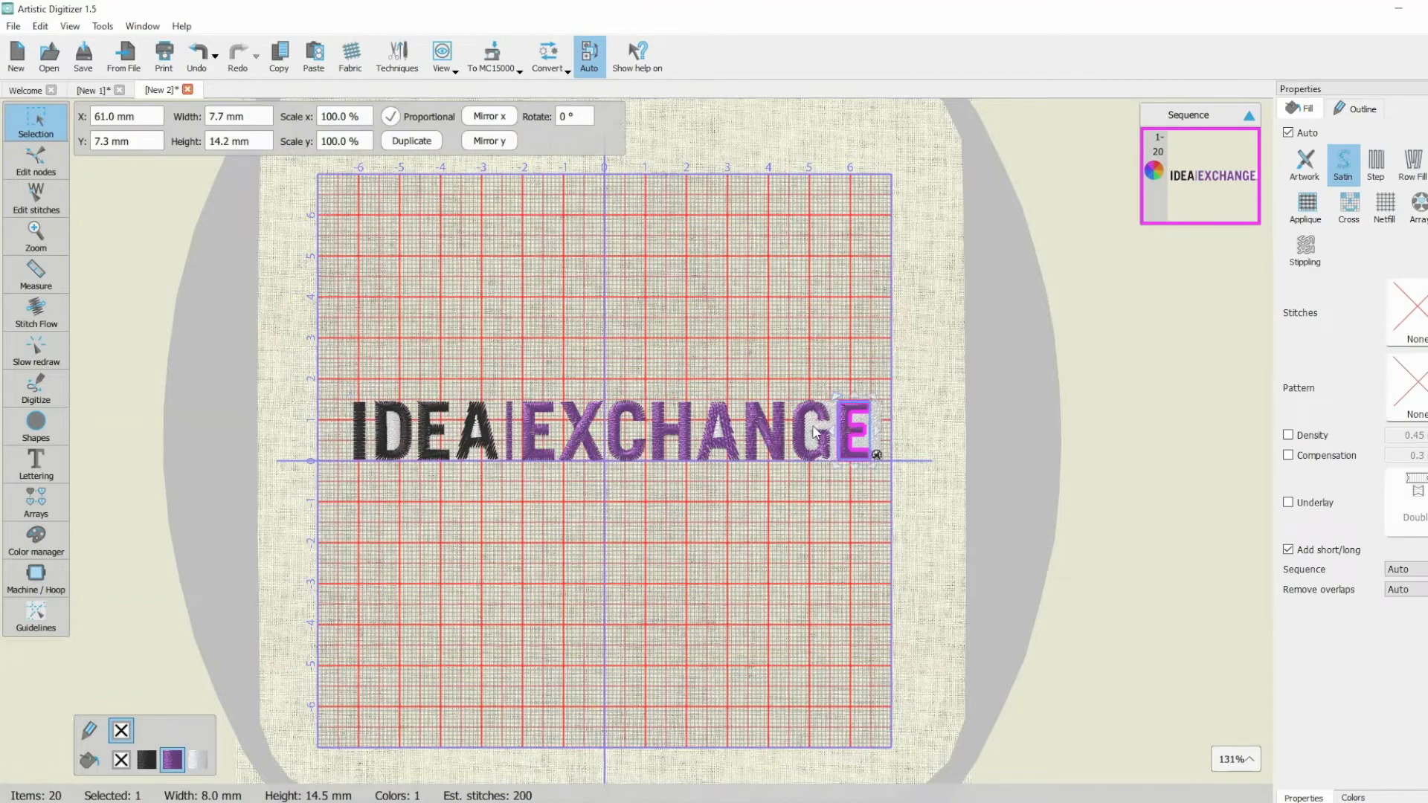
pyautogui.click(812, 424)
pyautogui.press('Delete')
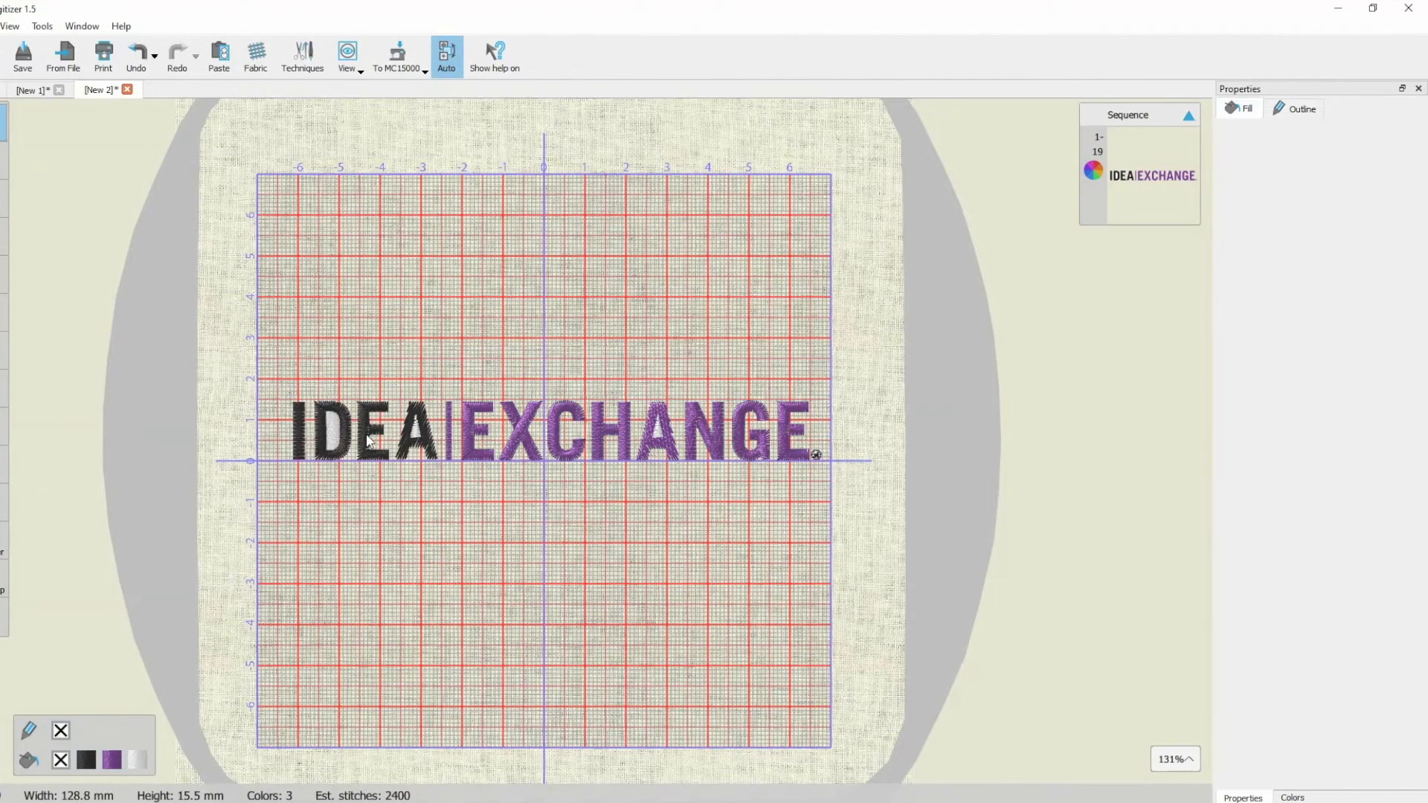
# Override the automatic satin density of the black E in IDEA and set it to 0.35 mm.
pyautogui.scroll(5, 368, 439)
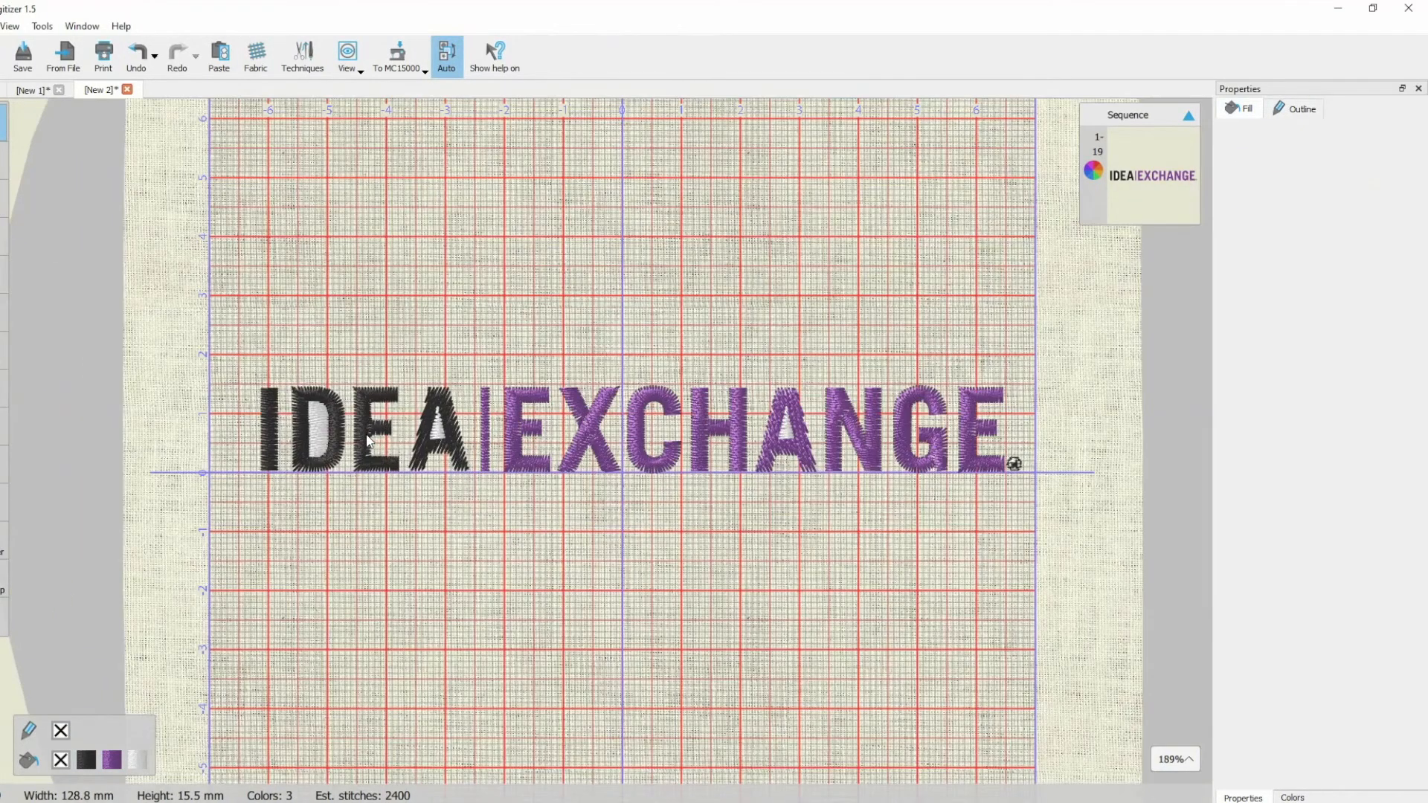
pyautogui.scroll(1, 368, 439)
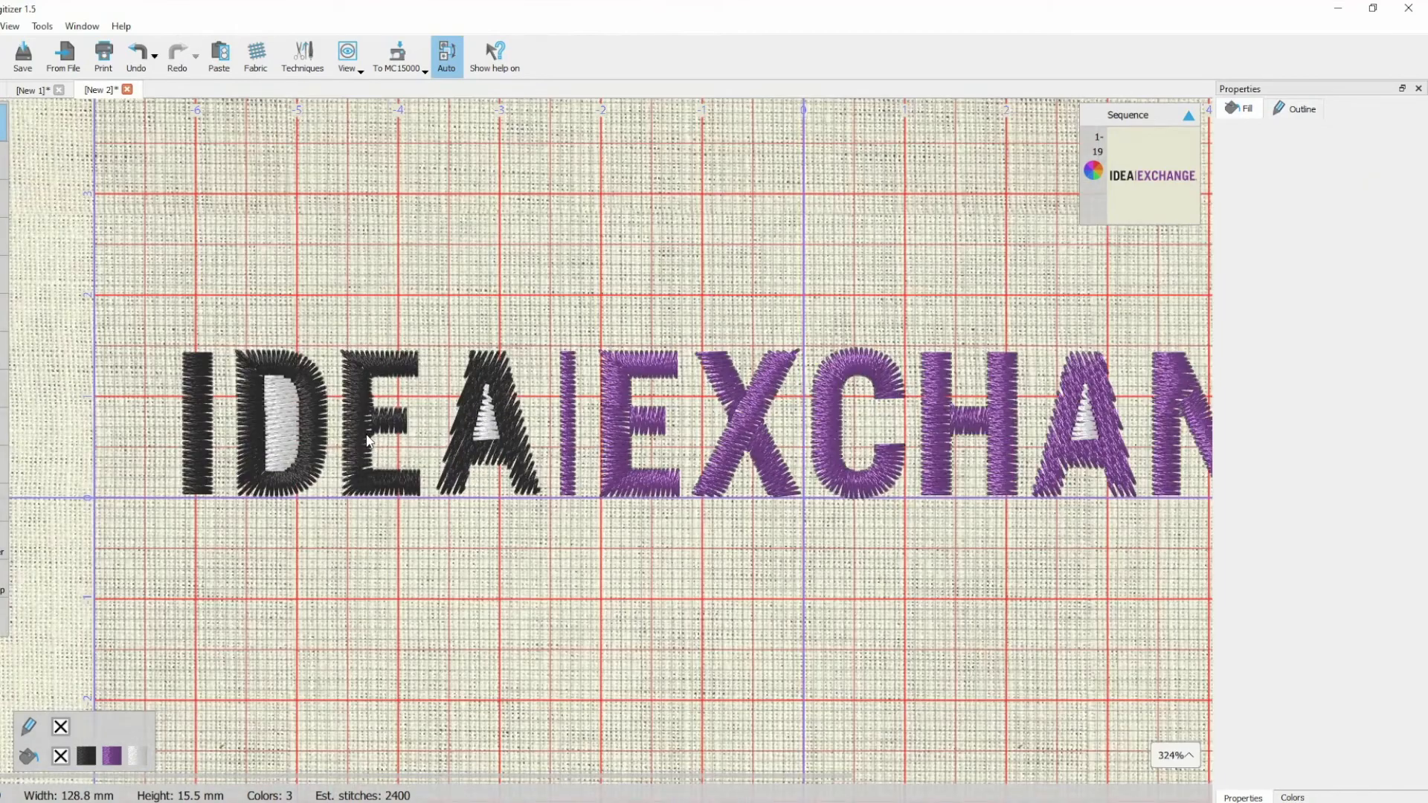
pyautogui.click(364, 430)
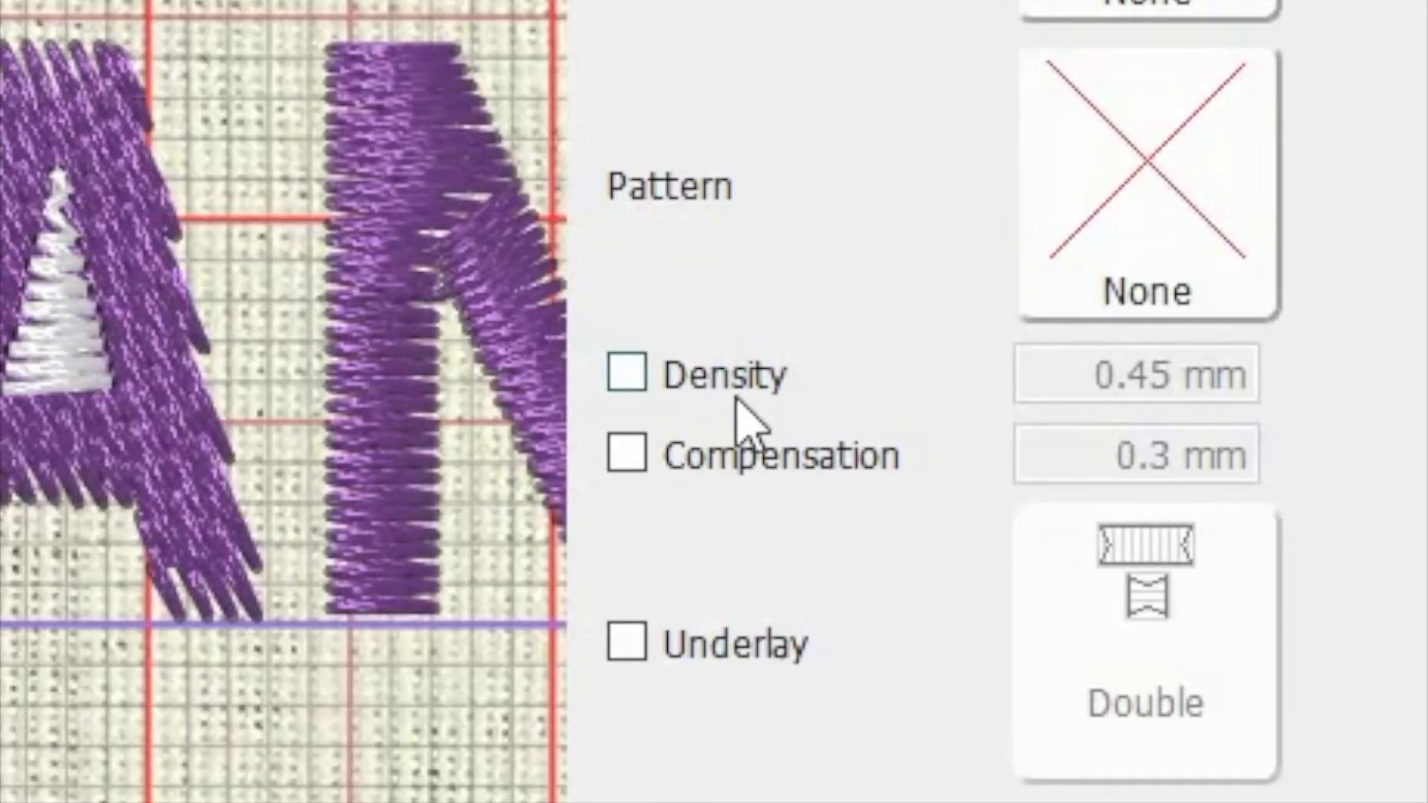
pyautogui.click(1263, 439)
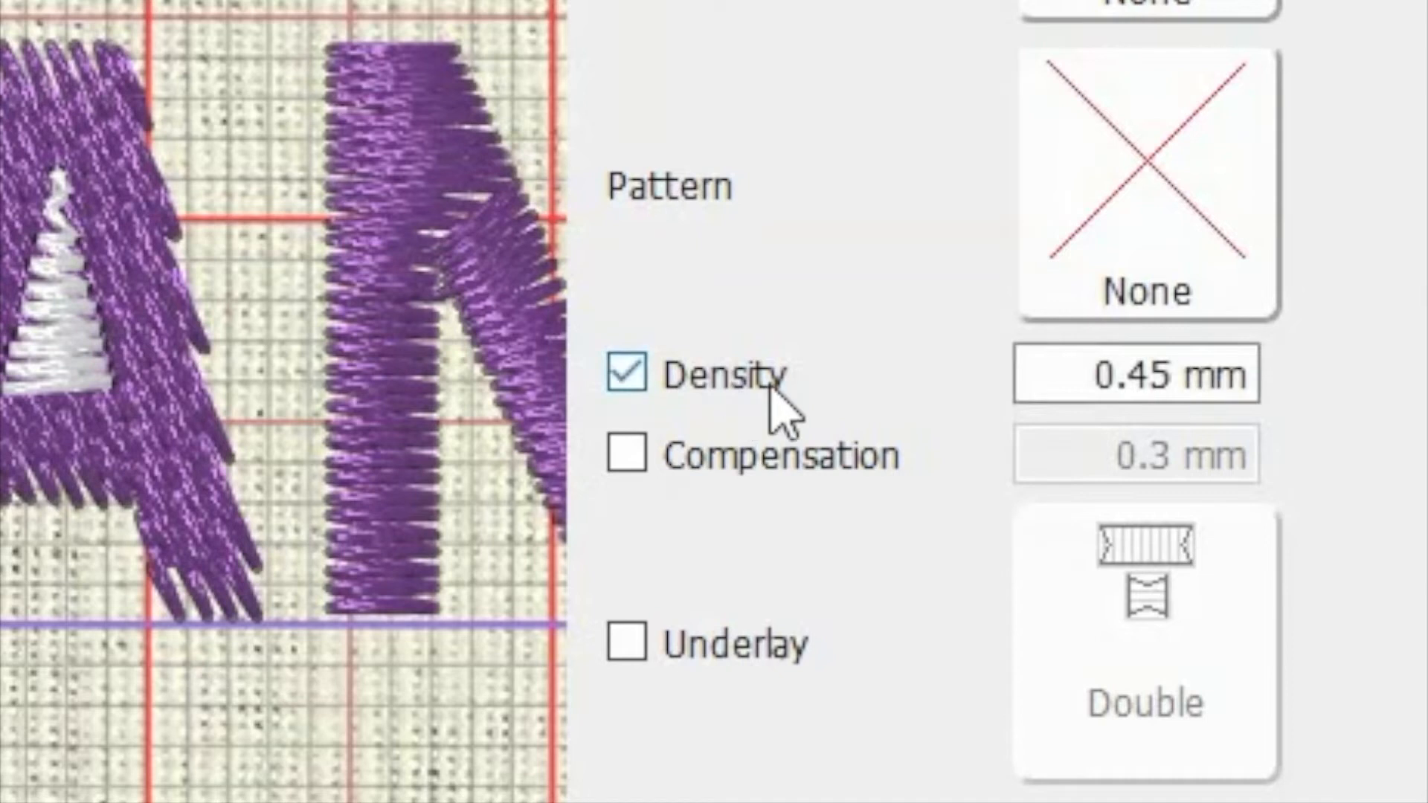
pyautogui.click(1149, 374)
pyautogui.press('BackSpace')
pyautogui.write('3')
pyautogui.press('Return')
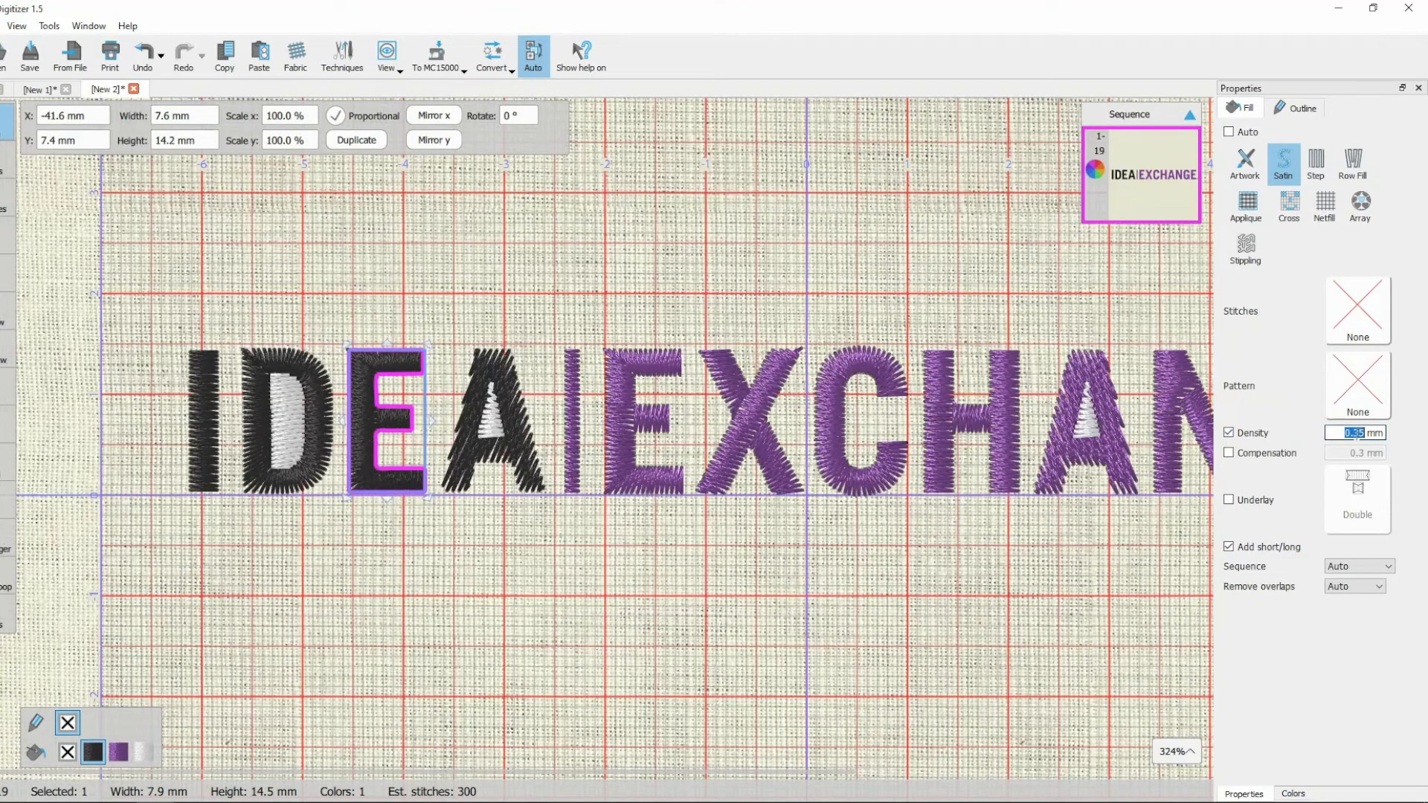
# Tighten the black E's satin density further to 0.25 mm and deselect the letter.
pyautogui.click(1357, 437)
pyautogui.press('BackSpace')
pyautogui.write('2')
pyautogui.press('Return')
pyautogui.click(491, 573)
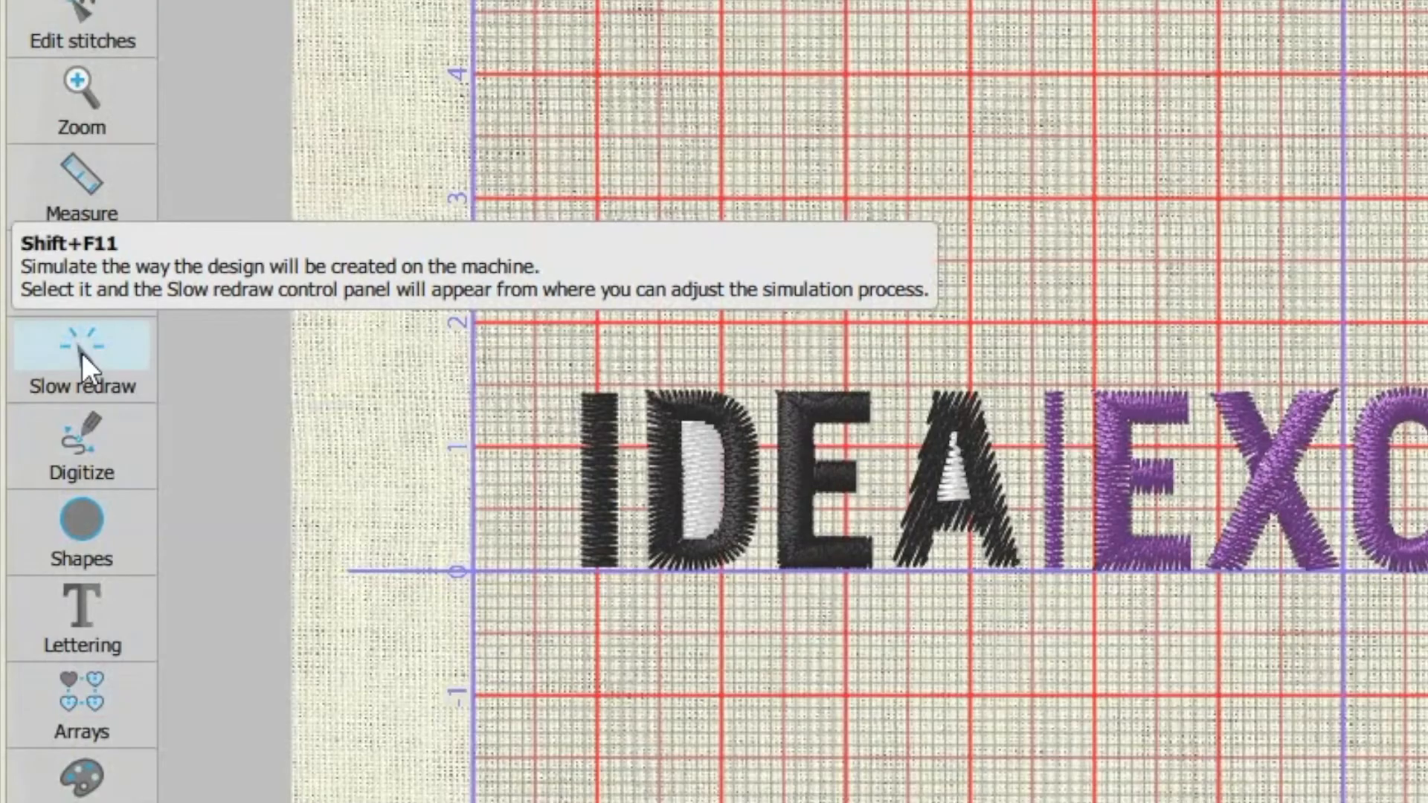
# Simulate the logo's stitching order with Slow redraw, skip ahead to the end, and return to the Selection tool.
pyautogui.click(82, 353)
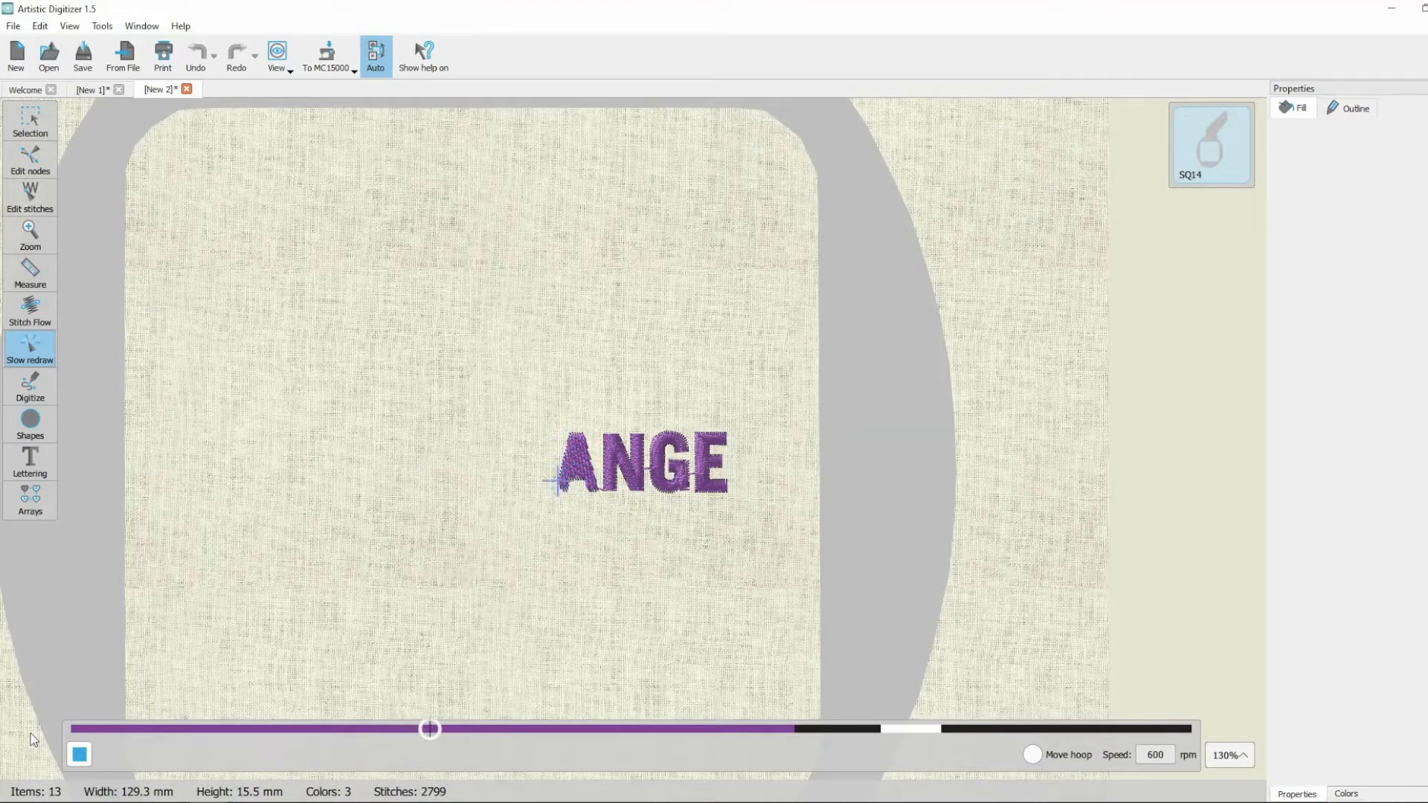
pyautogui.moveTo(476, 728); pyautogui.dragTo(1190, 729)
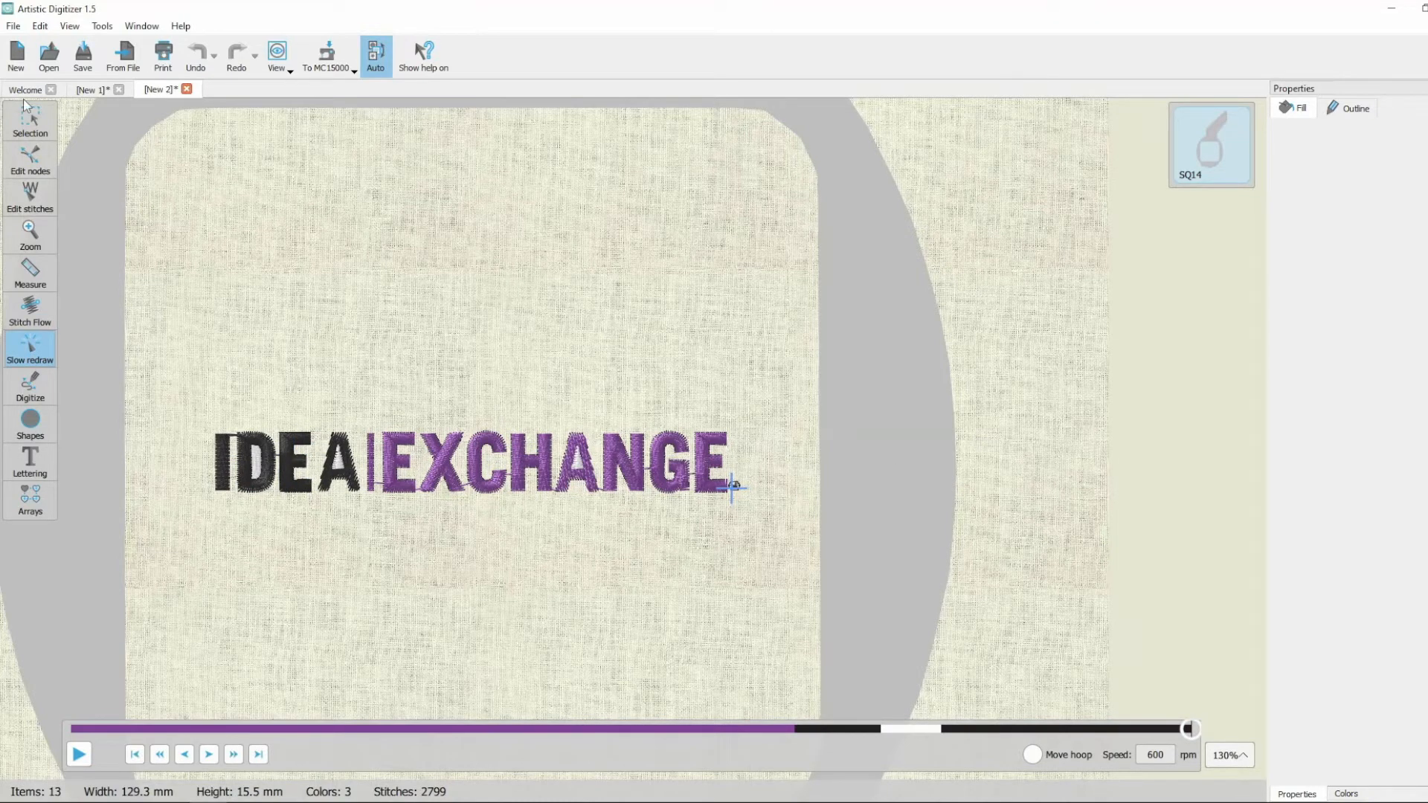
pyautogui.click(36, 119)
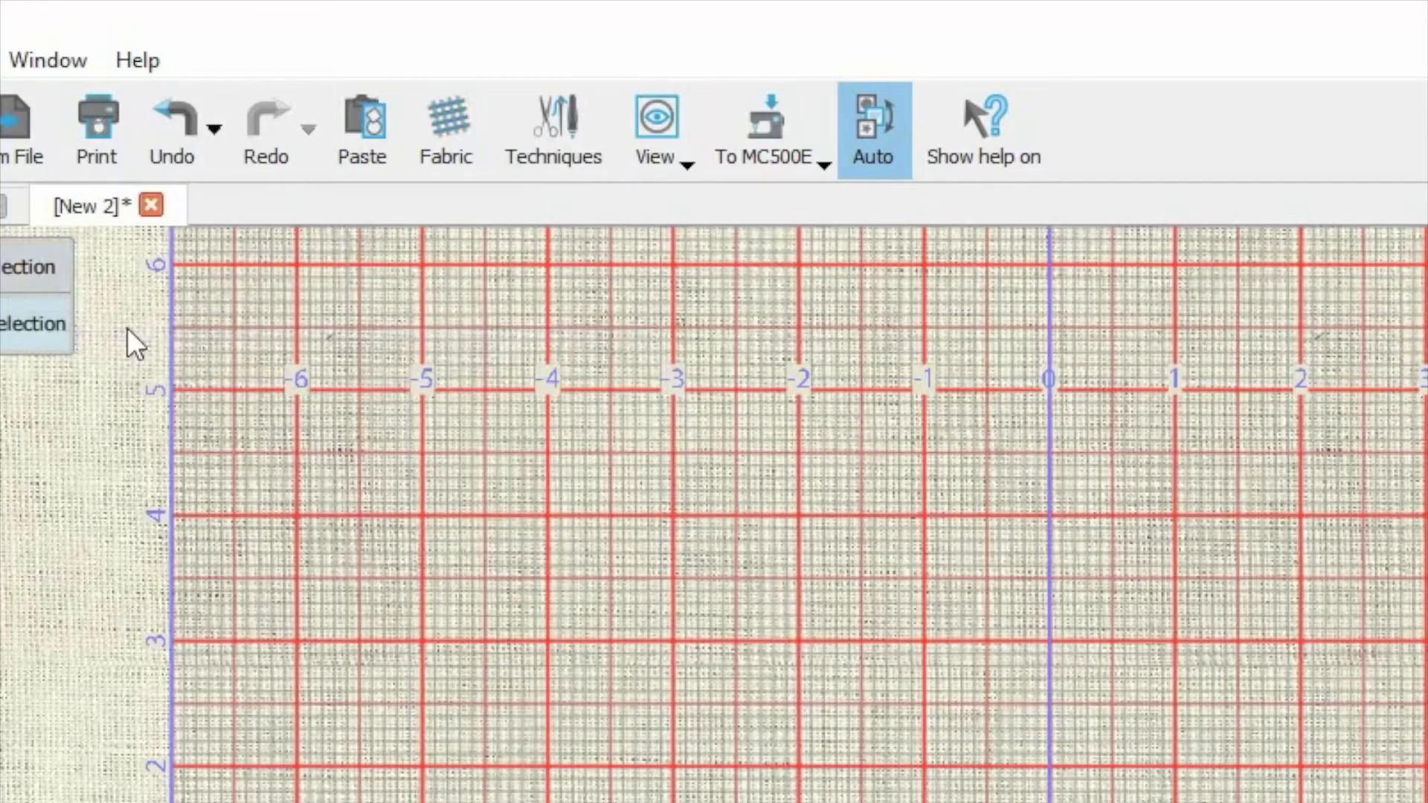
# Start sending the design to the MC500E by cable connection and choose the Embf folder in the machine's built-in memory.
pyautogui.click(818, 96)
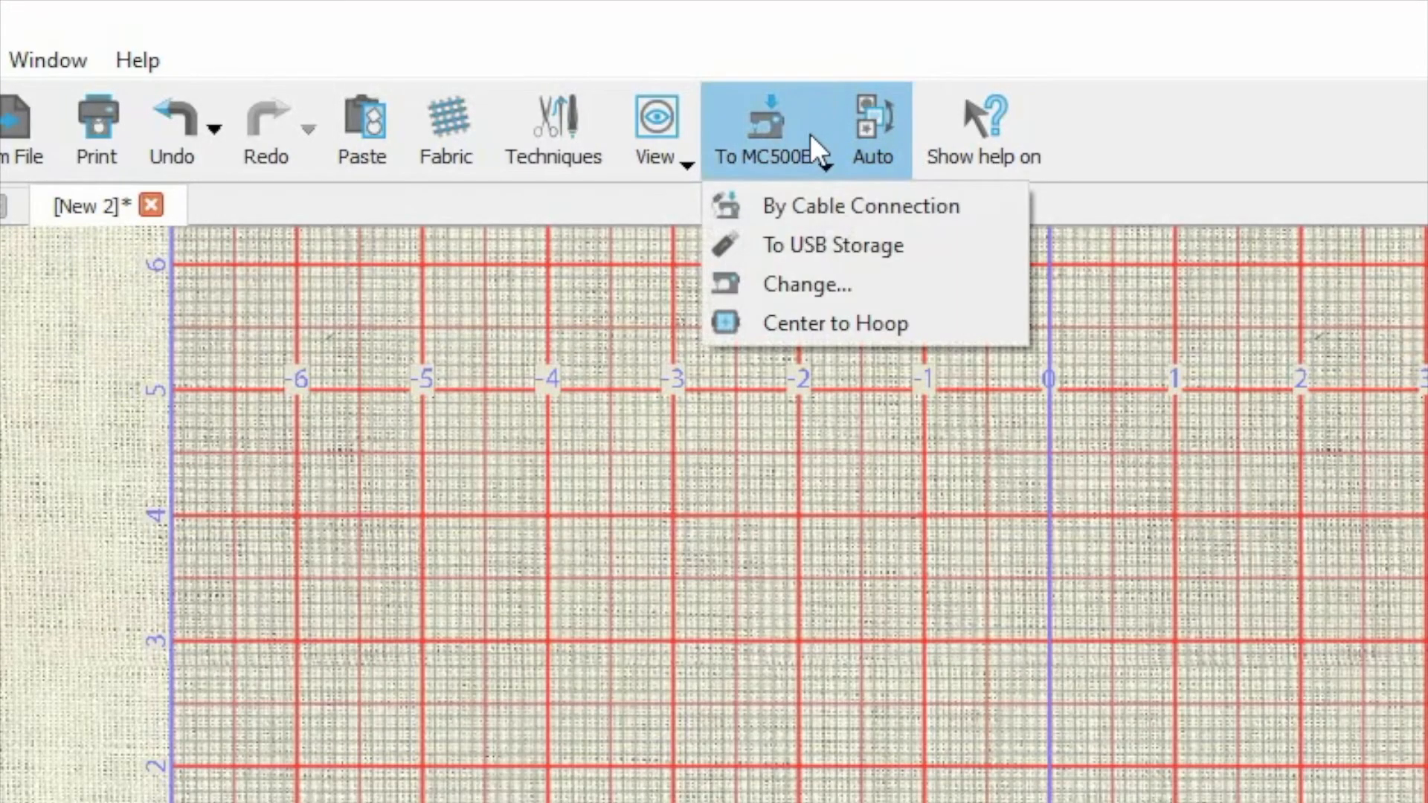
pyautogui.click(831, 208)
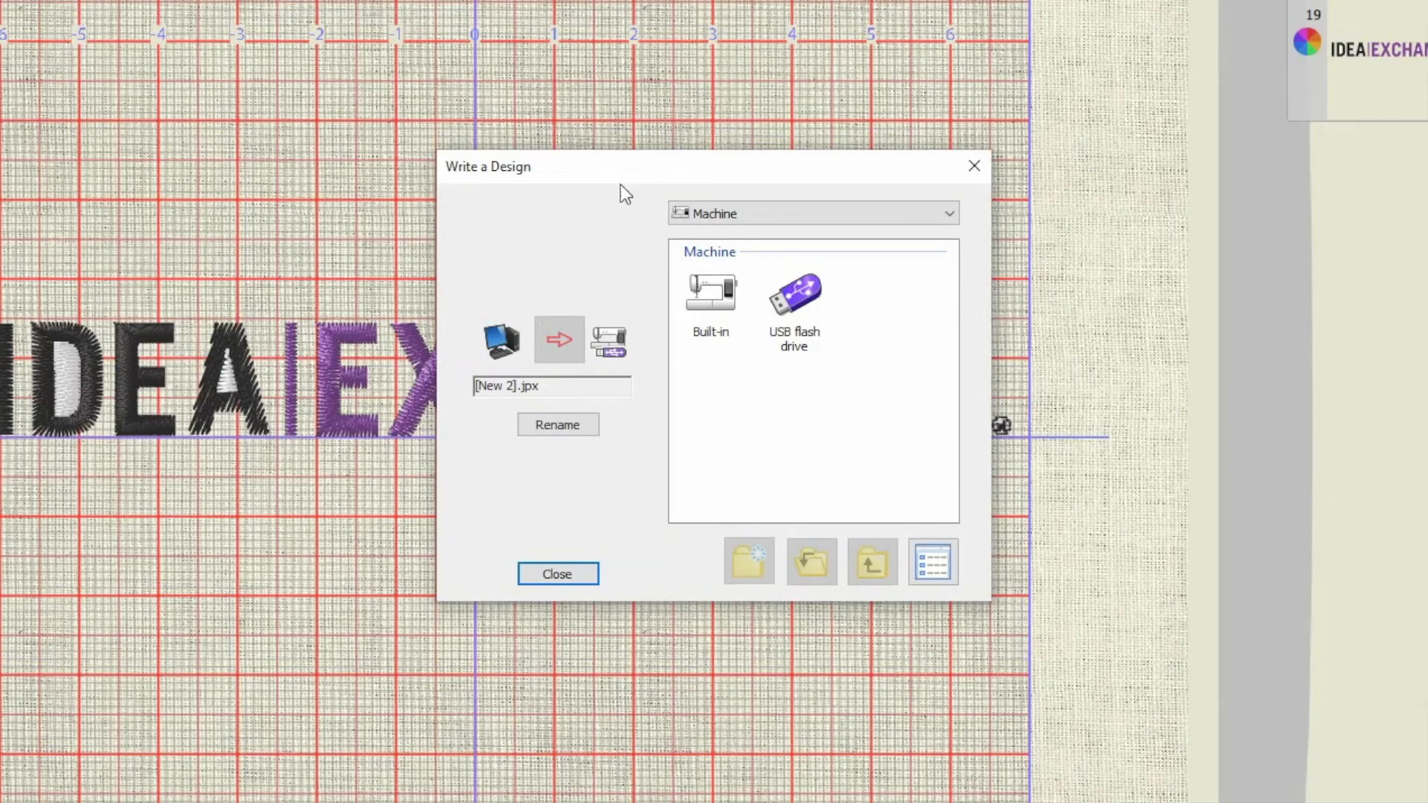
pyautogui.doubleClick(717, 287)
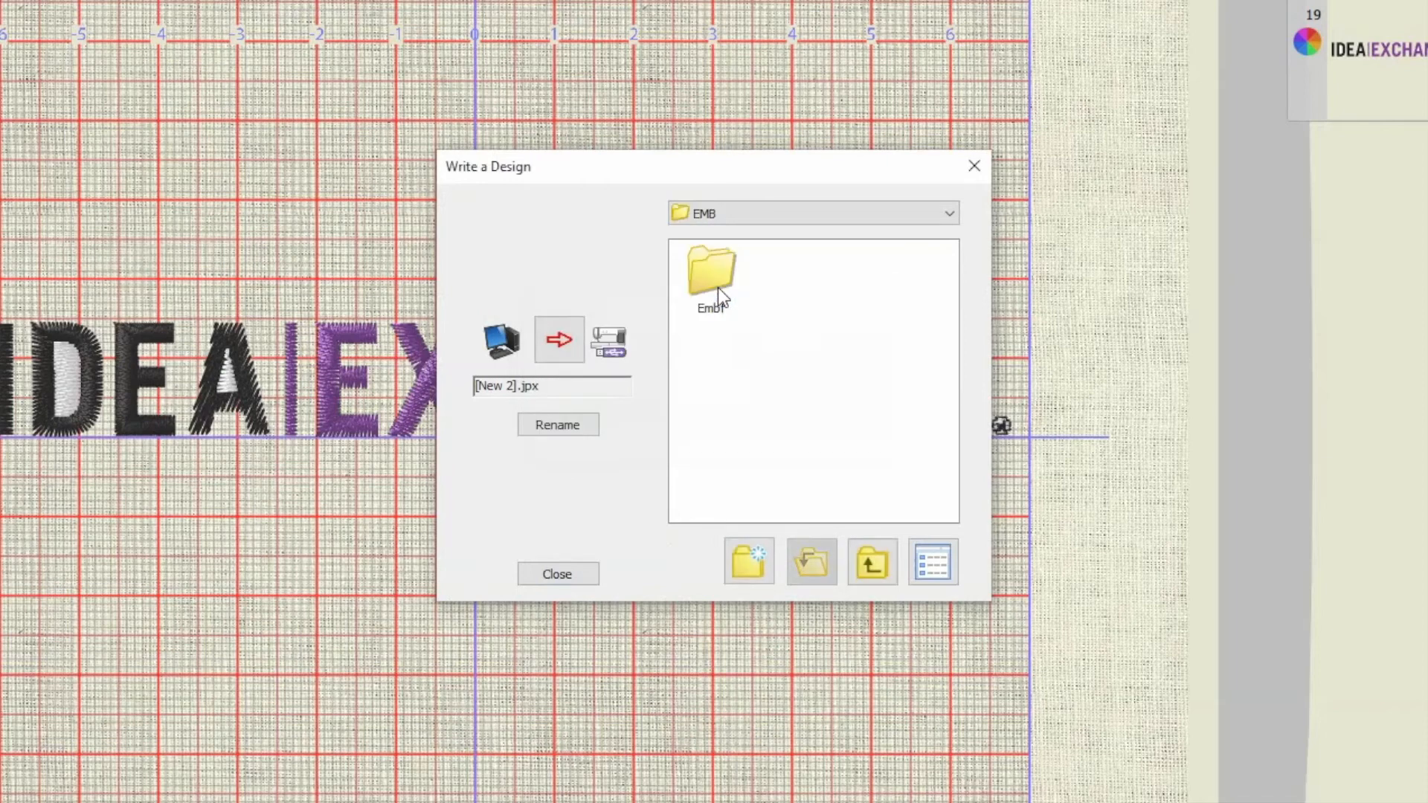
pyautogui.doubleClick(721, 271)
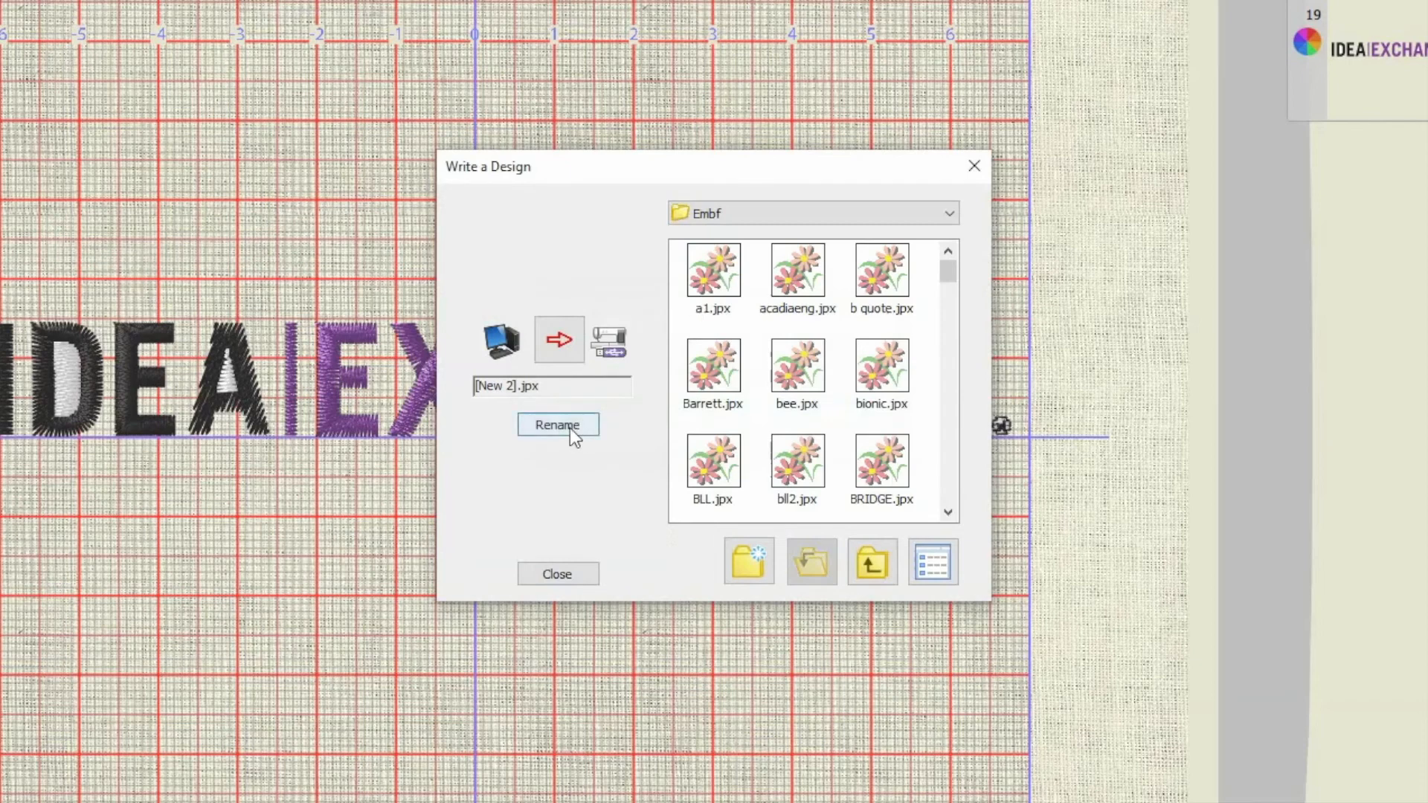
# Rename the outgoing design file to example and write it to the machine.
pyautogui.click(577, 431)
pyautogui.write('e')
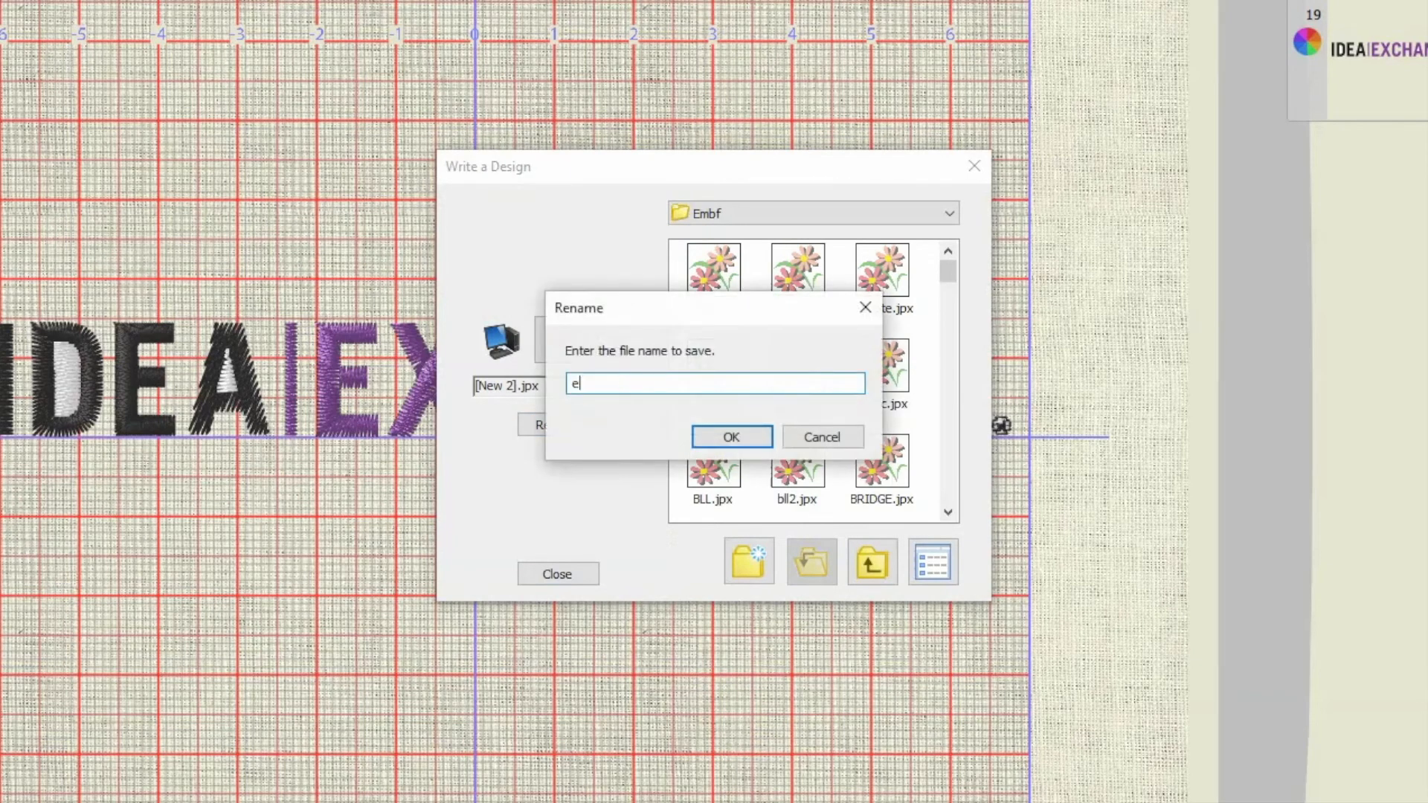
pyautogui.write('xample')
pyautogui.click(717, 441)
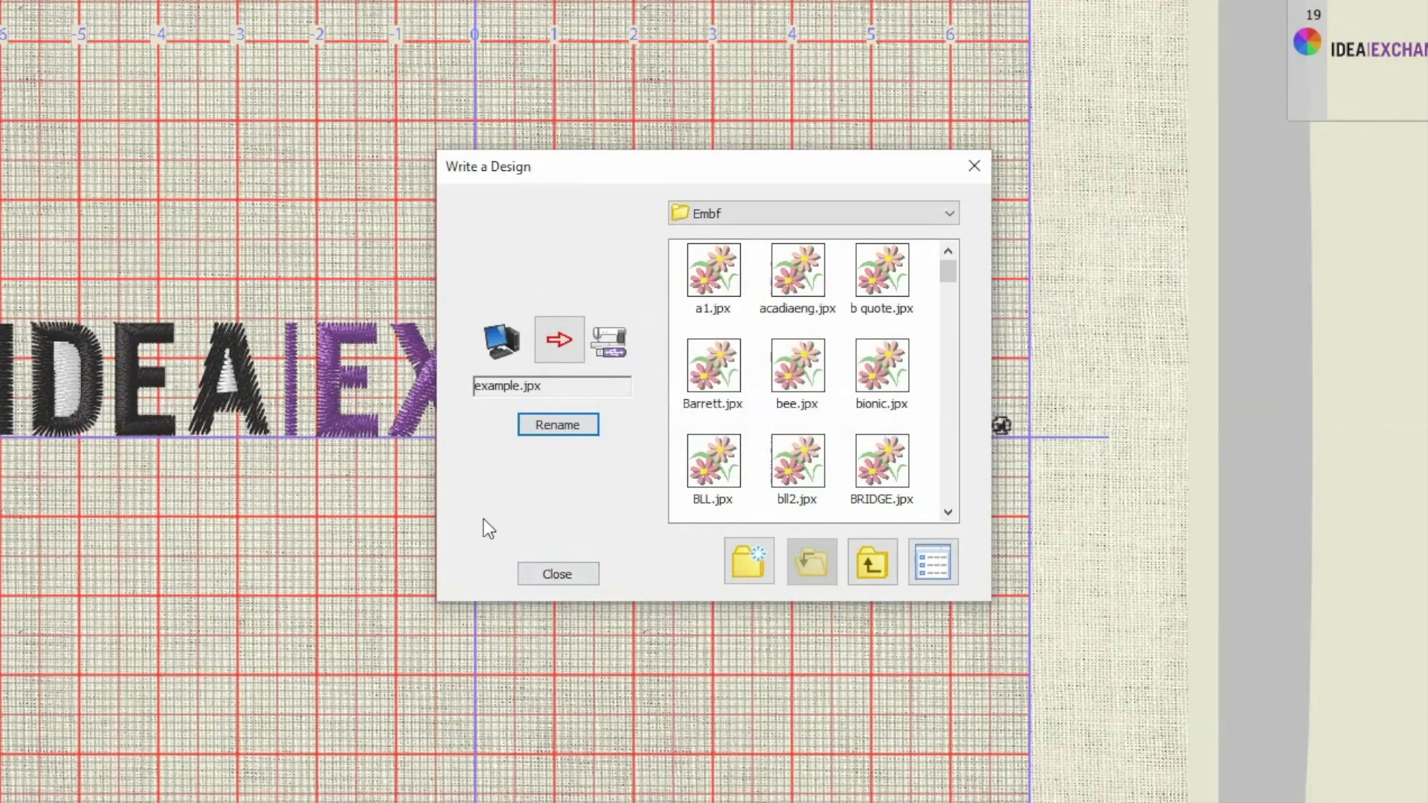
pyautogui.click(560, 356)
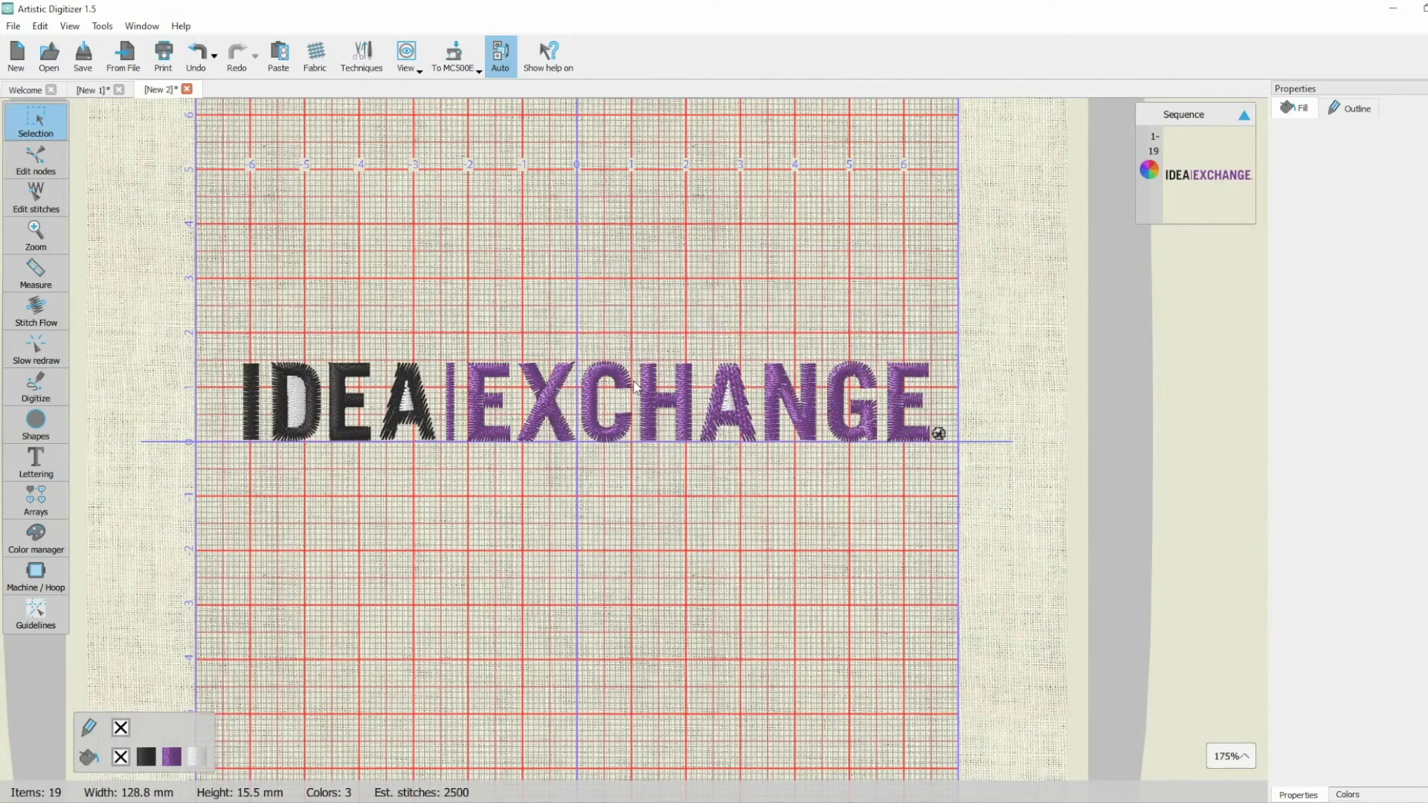
pyautogui.scroll(-3, 635, 385)
pyautogui.scroll(-1, 634, 384)
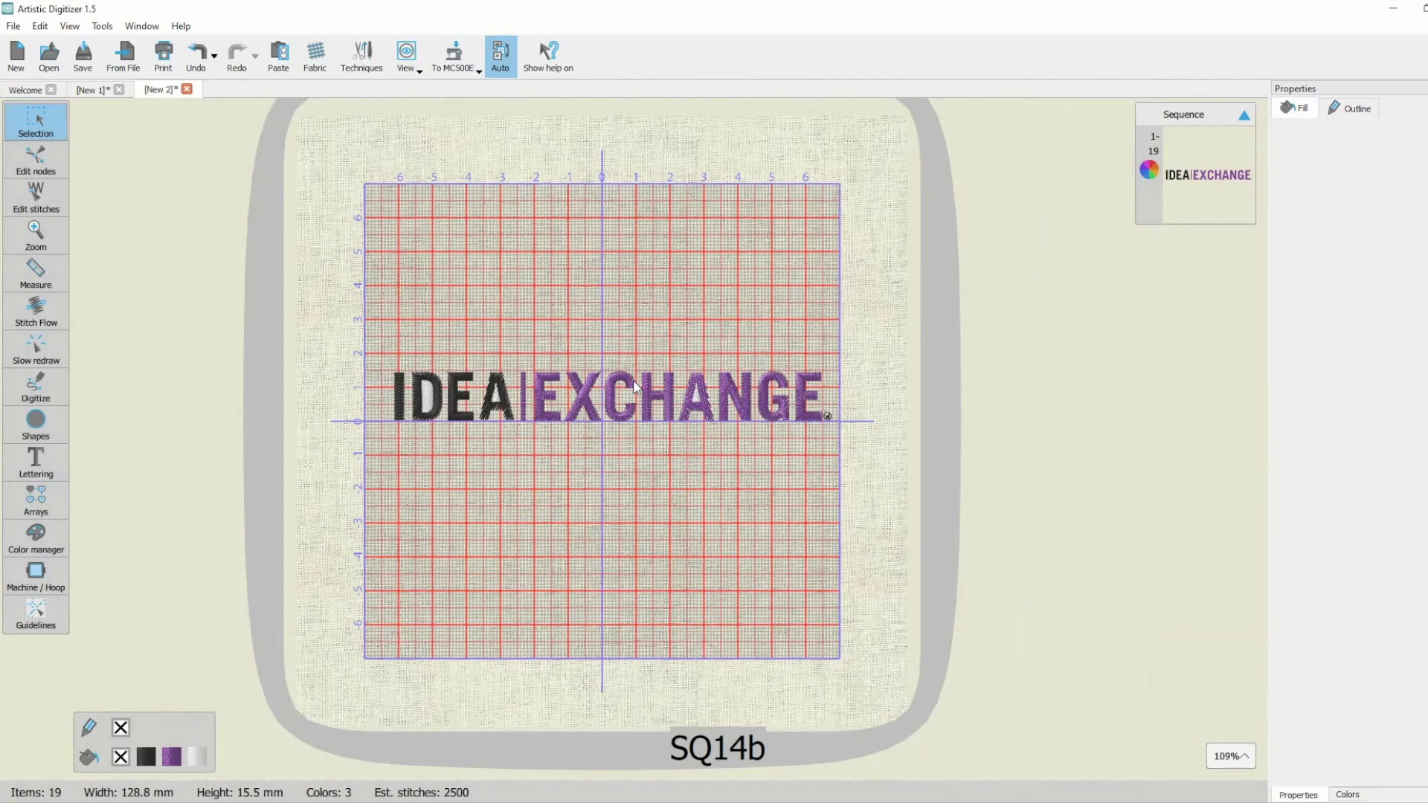